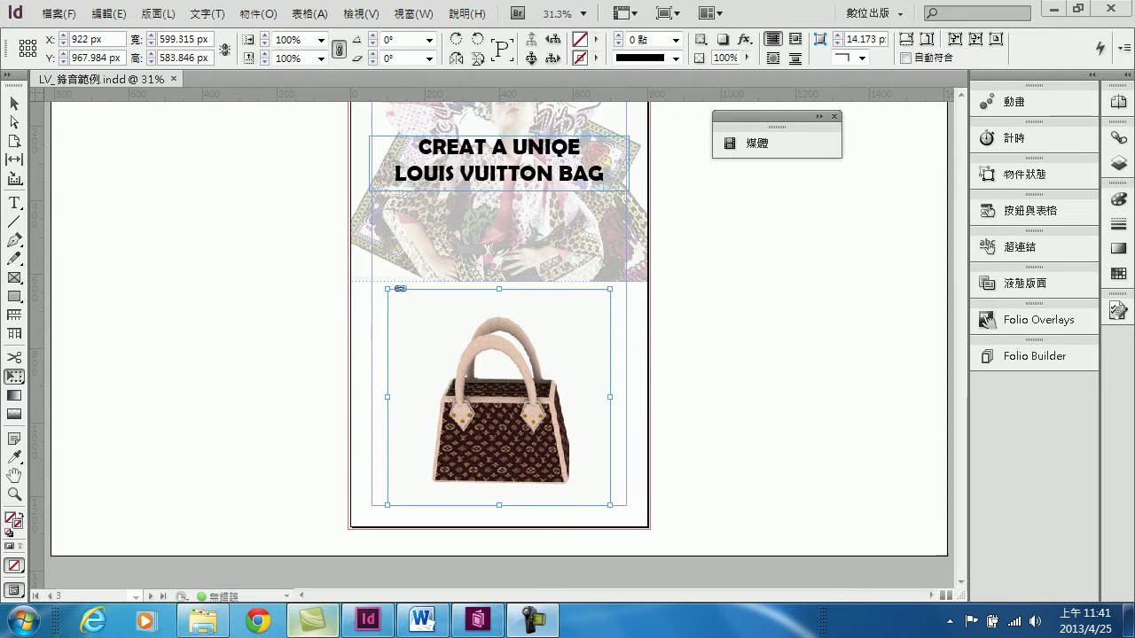
# Open the Folio Builder panel from the dock after briefly checking the Window menu
pyautogui.click(1033, 356)
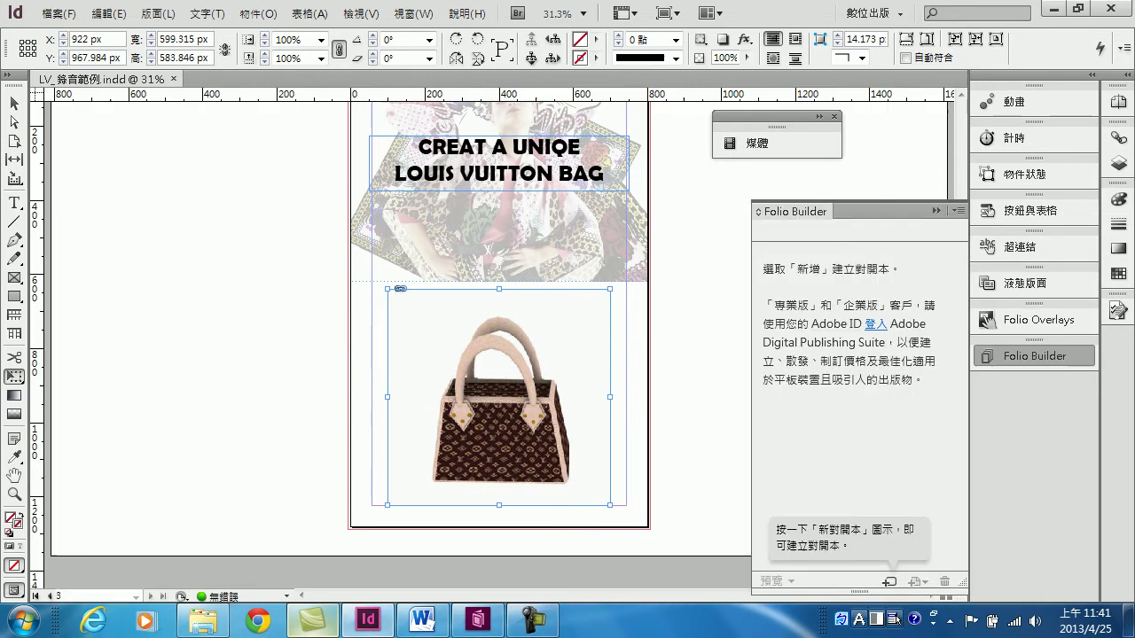
pyautogui.click(413, 14)
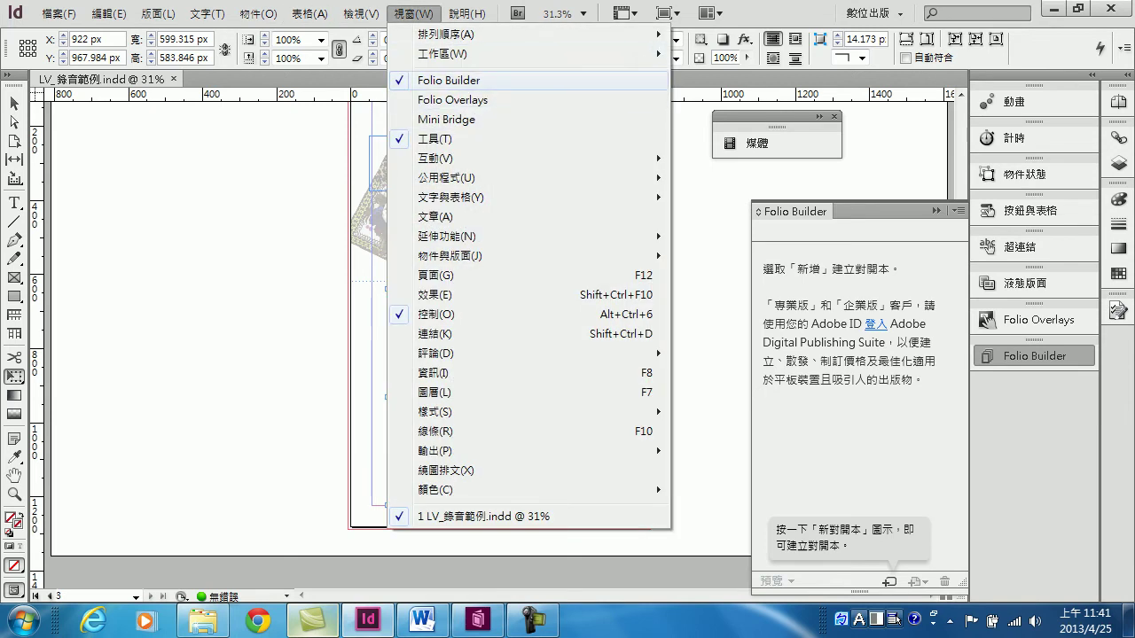
pyautogui.press('Escape')
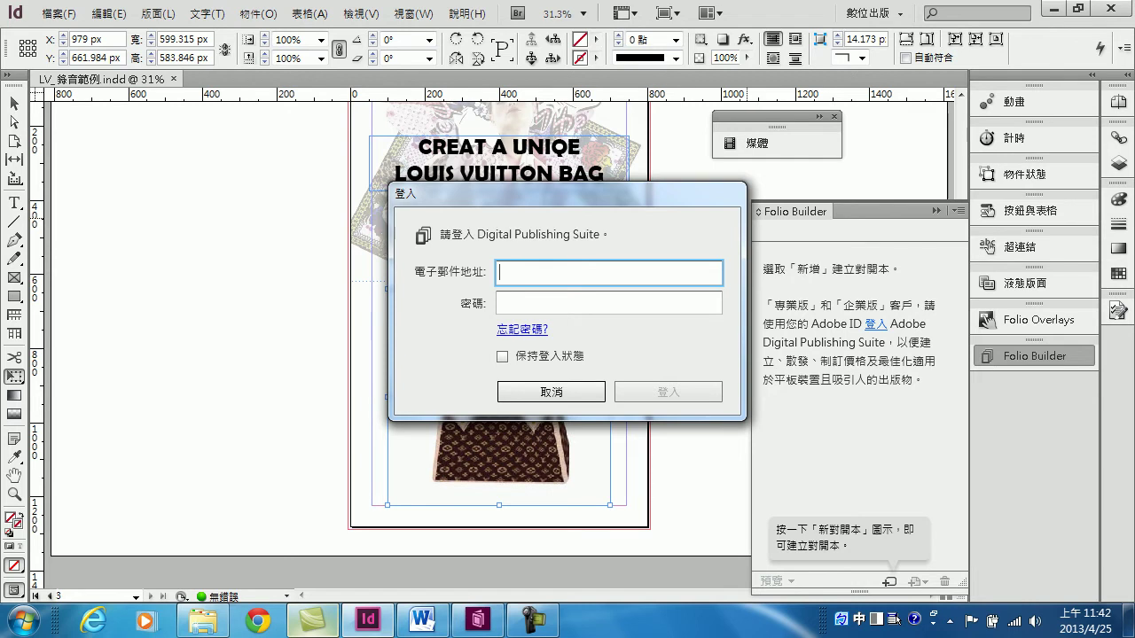
# Sign in to Digital Publishing Suite with the Adobe ID e-mail and password, ticking 保持登入狀態
pyautogui.press('shift')
pyautogui.press('Tab')
pyautogui.write('*******')
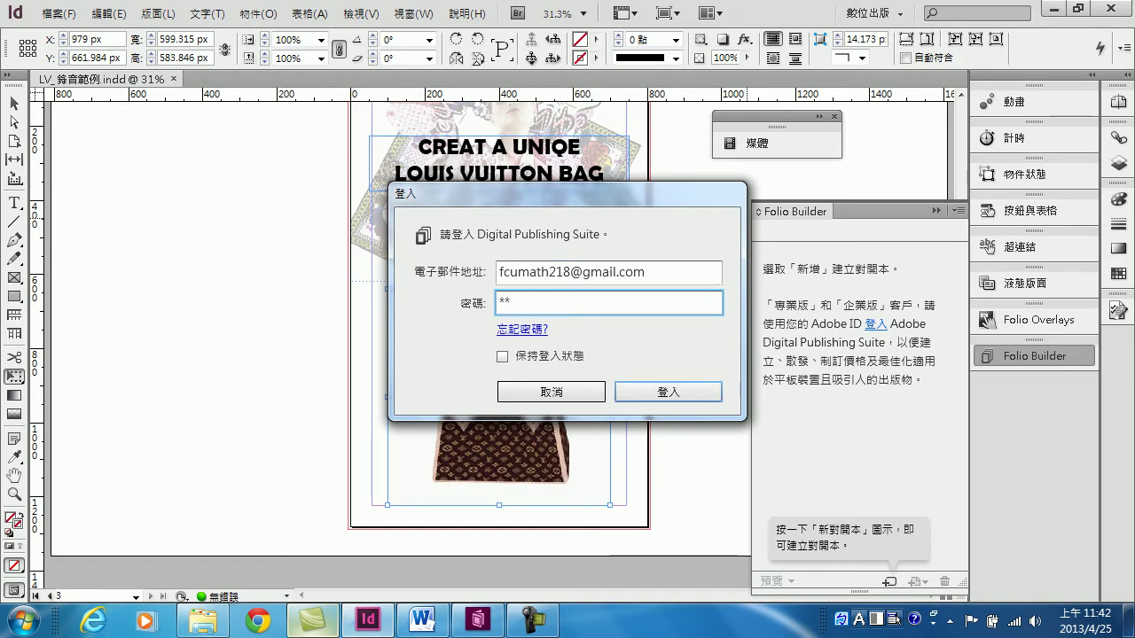
pyautogui.write('**')
pyautogui.press('Tab')
pyautogui.press('Tab')
pyautogui.press('space')
pyautogui.press('space')
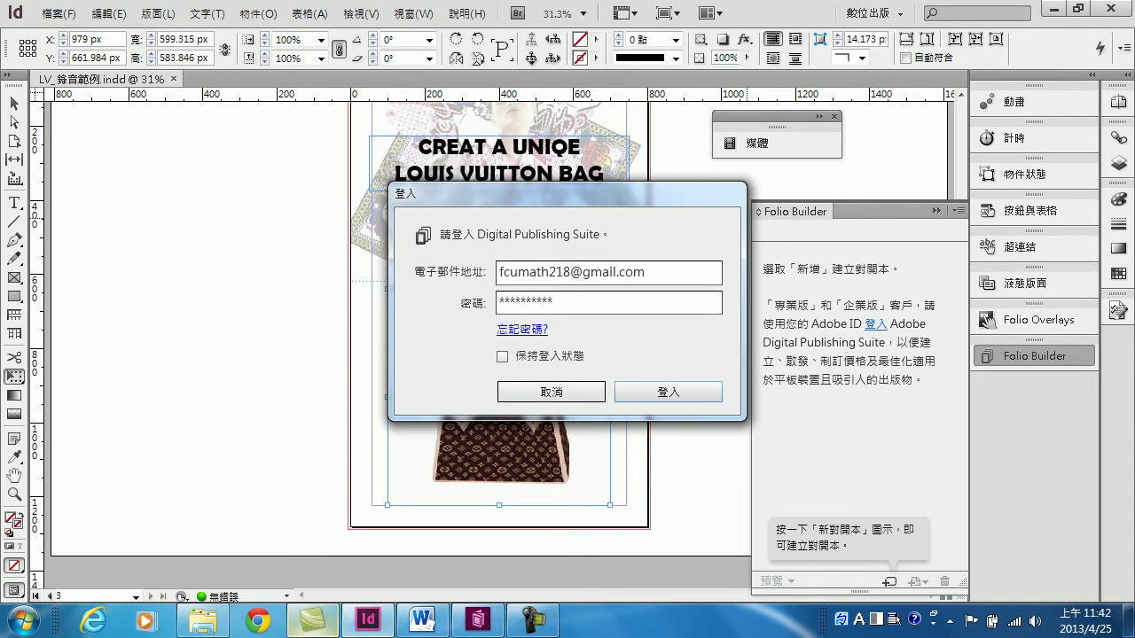
pyautogui.press('Return')
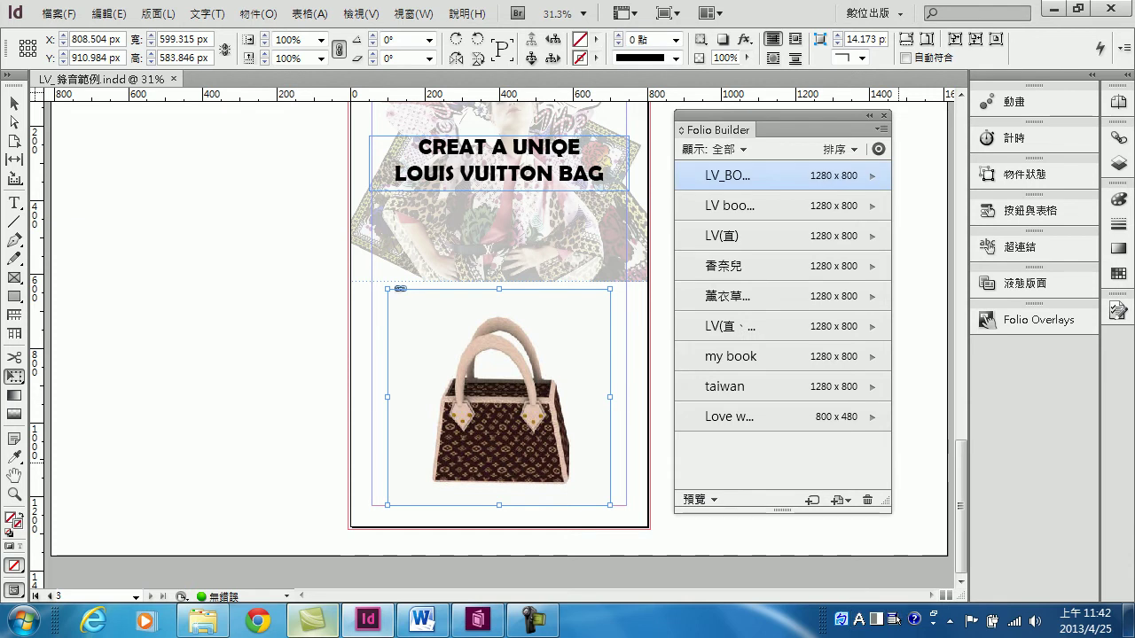
# Review the LV_BOOK folio's article, return to the folio list, and start a new folio
pyautogui.press('Return')
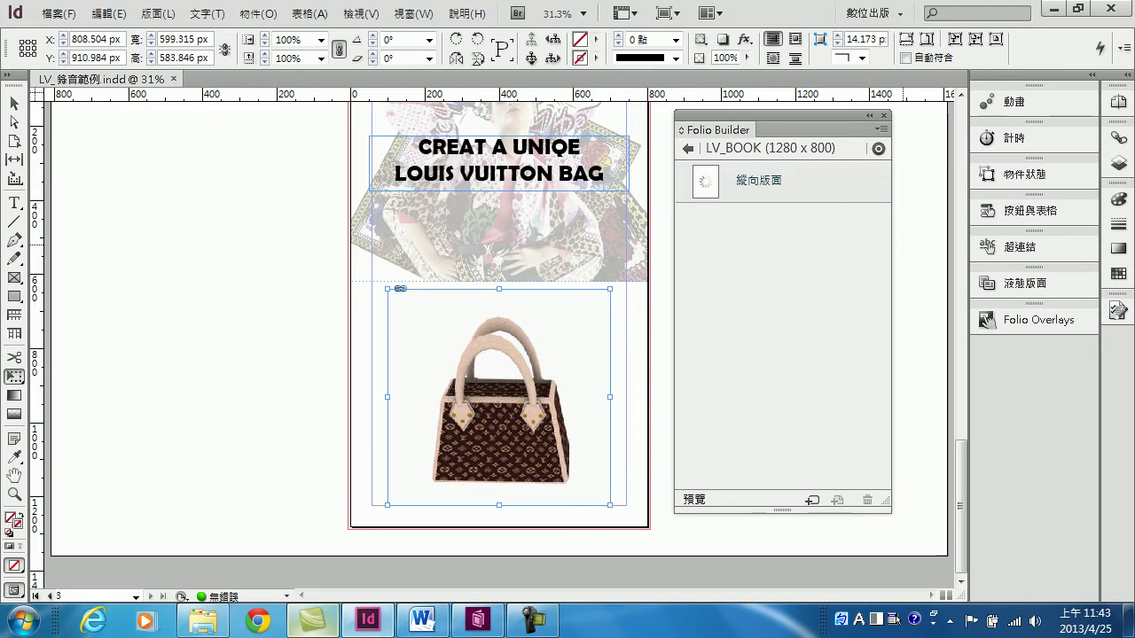
pyautogui.click(687, 149)
pyautogui.click(688, 149)
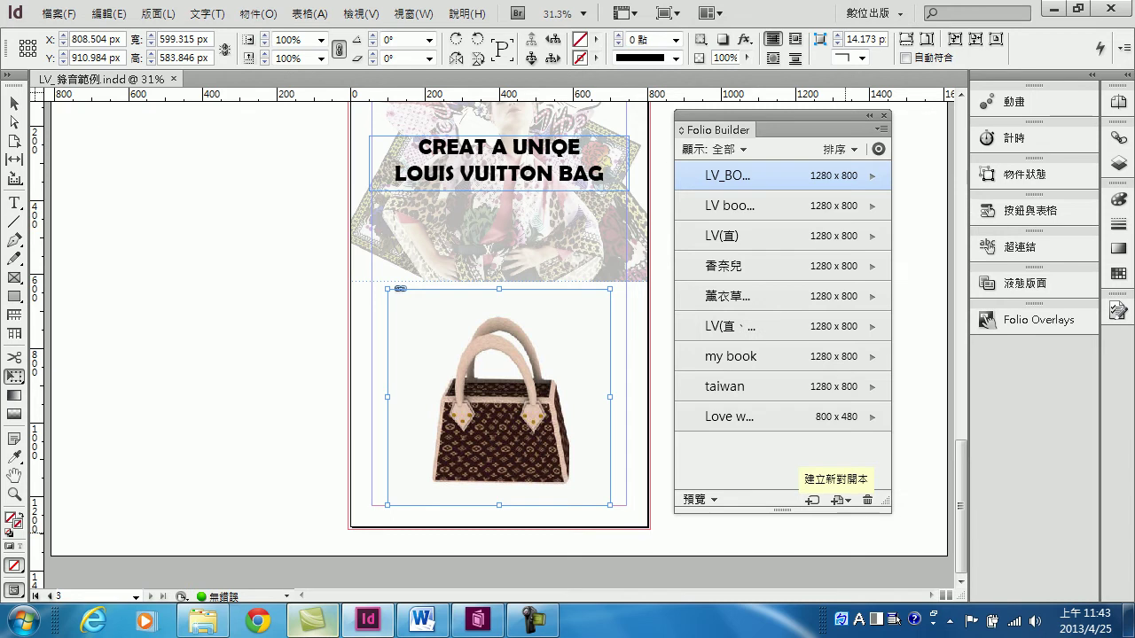
pyautogui.click(835, 499)
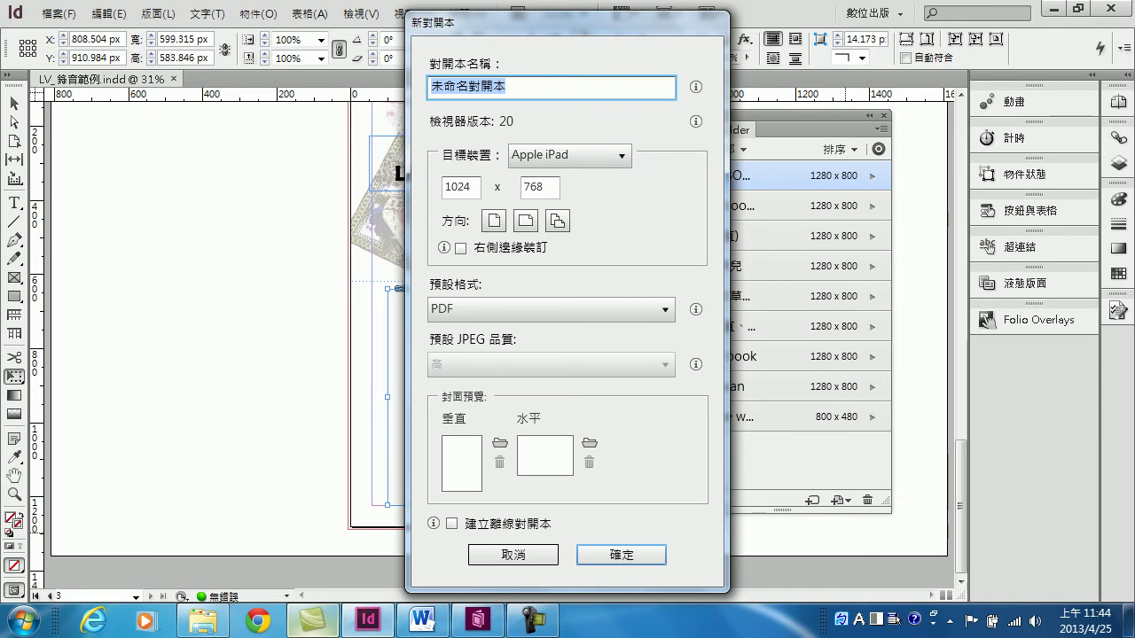
# Name the new folio LV_BOOK
pyautogui.press('End')
pyautogui.hotkey('shift', 'Left')
pyautogui.hotkey('shift', 'Left')
pyautogui.hotkey('shift', 'Left')
pyautogui.hotkey('shift', 'Left')
pyautogui.hotkey('shift', 'Left')
pyautogui.hotkey('shift', 'Left')
pyautogui.press('BackSpace')
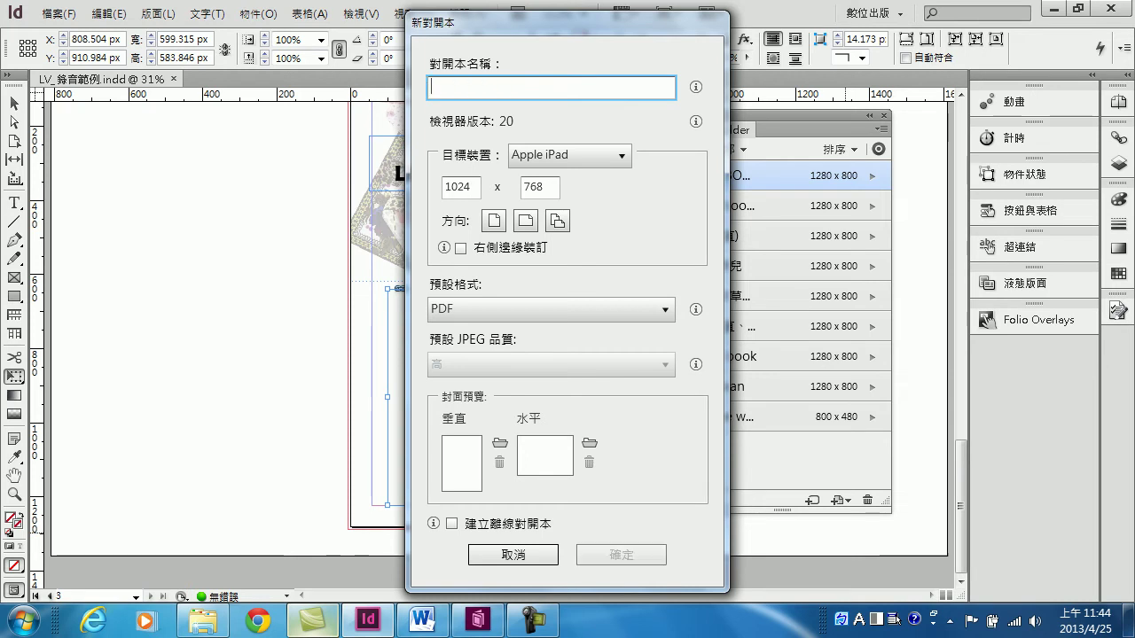
pyautogui.write('LV')
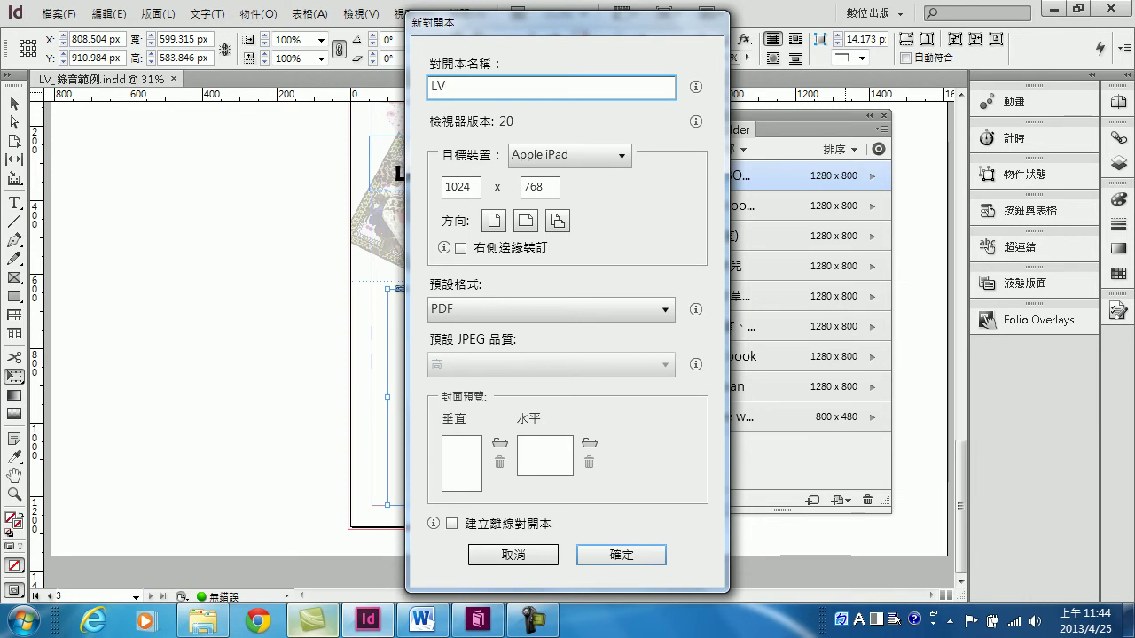
pyautogui.write('_BOOK')
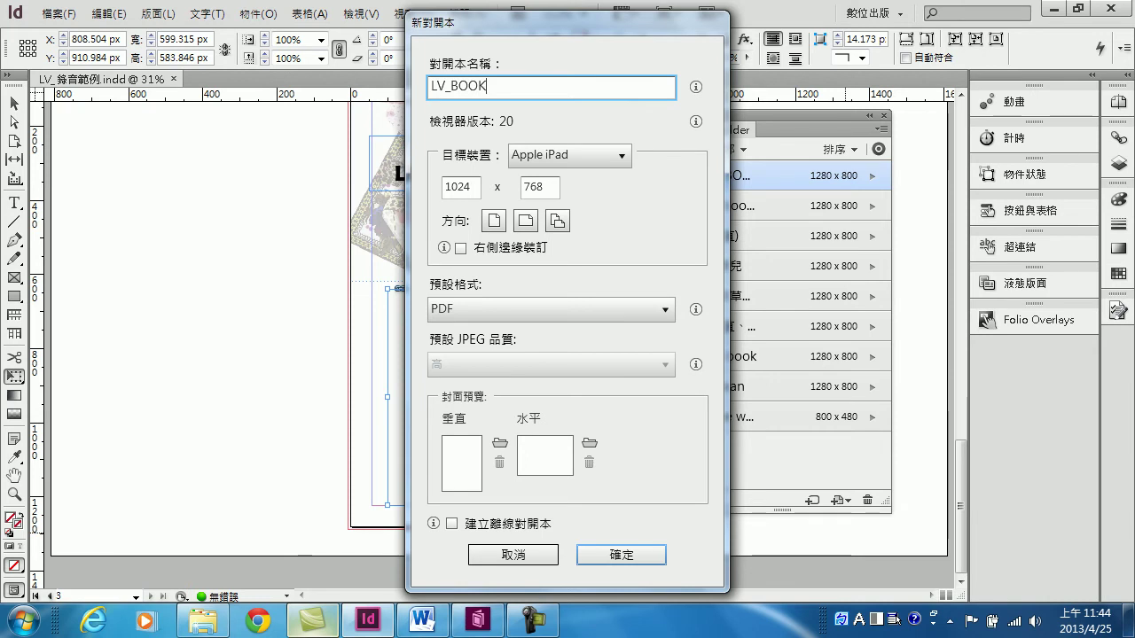
pyautogui.moveTo(532, 21); pyautogui.dragTo(440, 23)
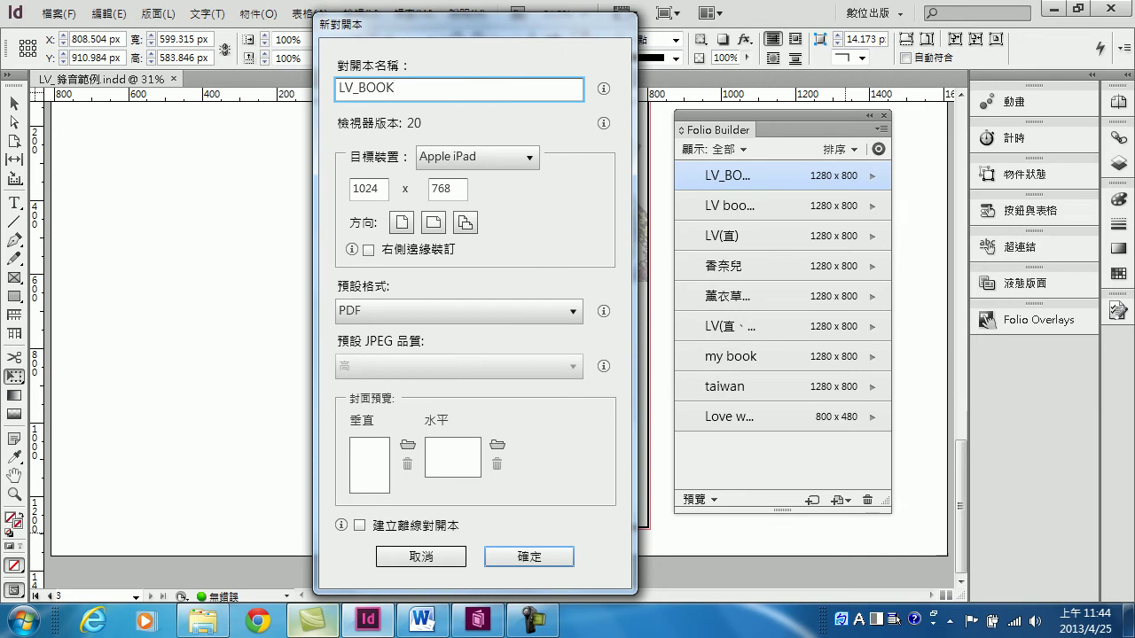
# Set the folio size to 800 x 1280 in portrait orientation
pyautogui.press('Tab')
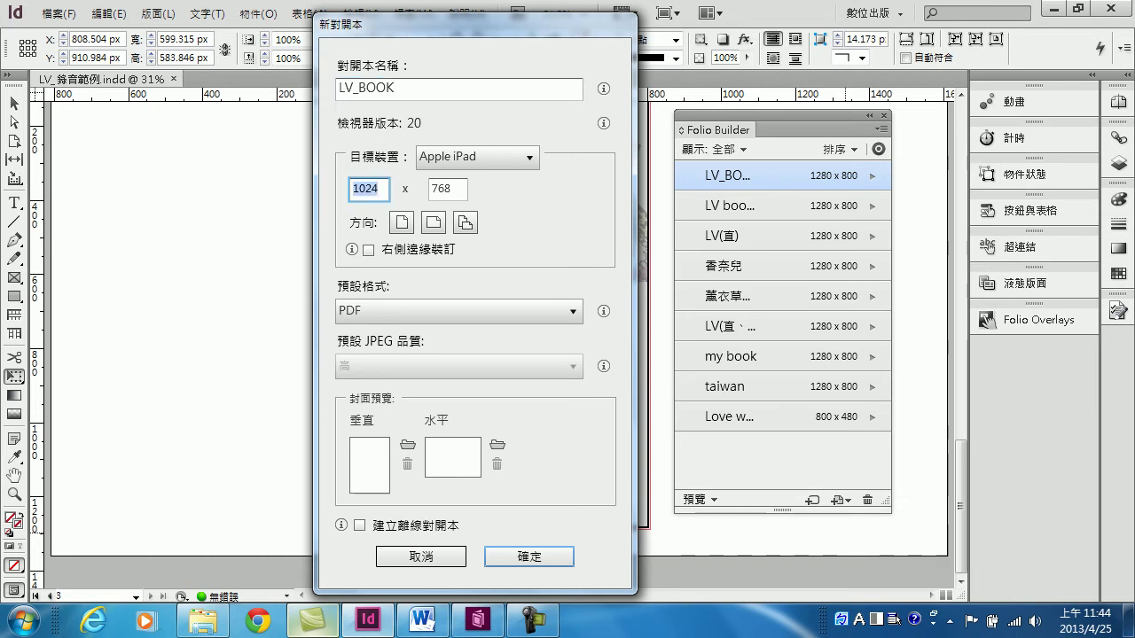
pyautogui.write('800')
pyautogui.press('Tab')
pyautogui.write('1280')
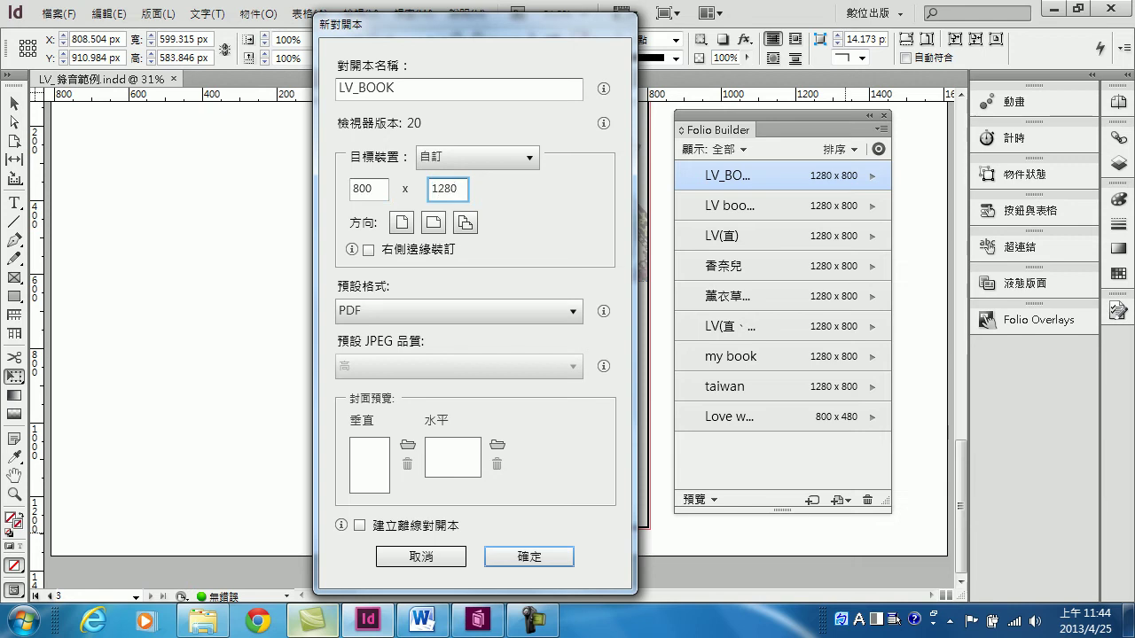
pyautogui.click(402, 222)
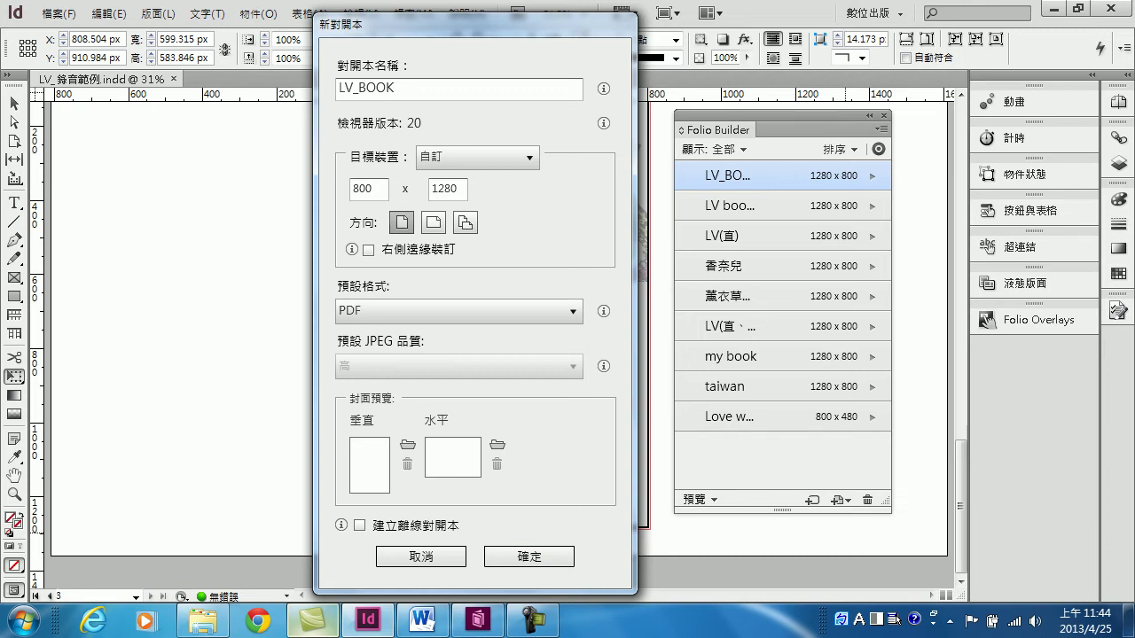
# Set the default format to 自動, keep JPEG quality at 高, and choose a vertical cover image
pyautogui.press('Tab')
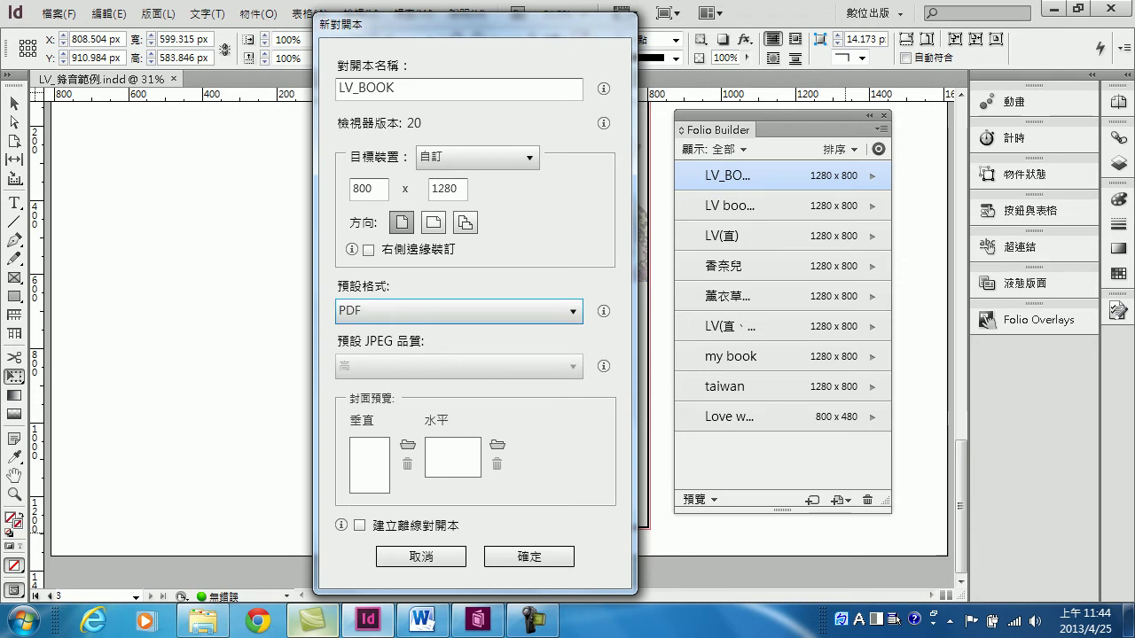
pyautogui.hotkey('shift', 'Tab')
pyautogui.press('Tab')
pyautogui.hotkey('alt', 'Down')
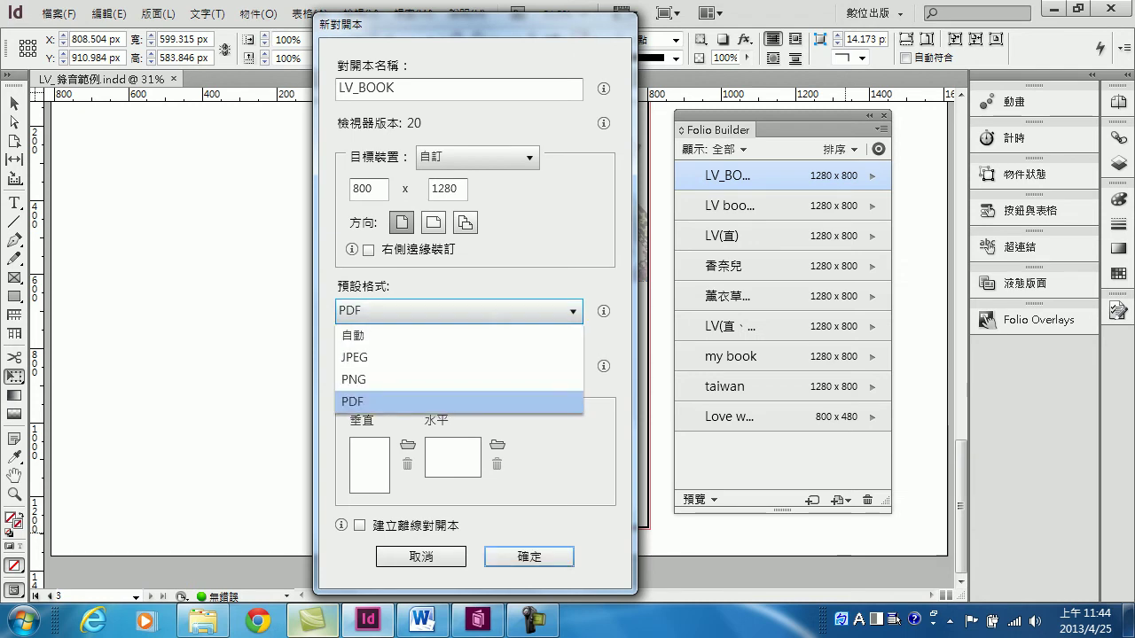
pyautogui.press('Up')
pyautogui.press('Up')
pyautogui.press('Up')
pyautogui.press('Return')
pyautogui.press('Tab')
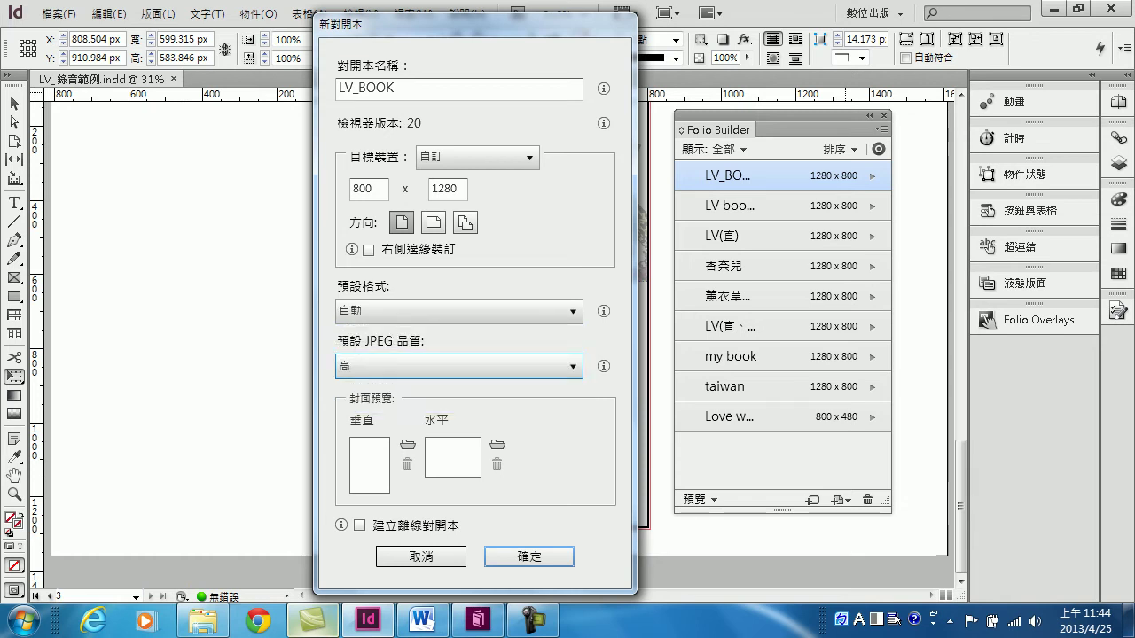
pyautogui.press('Tab')
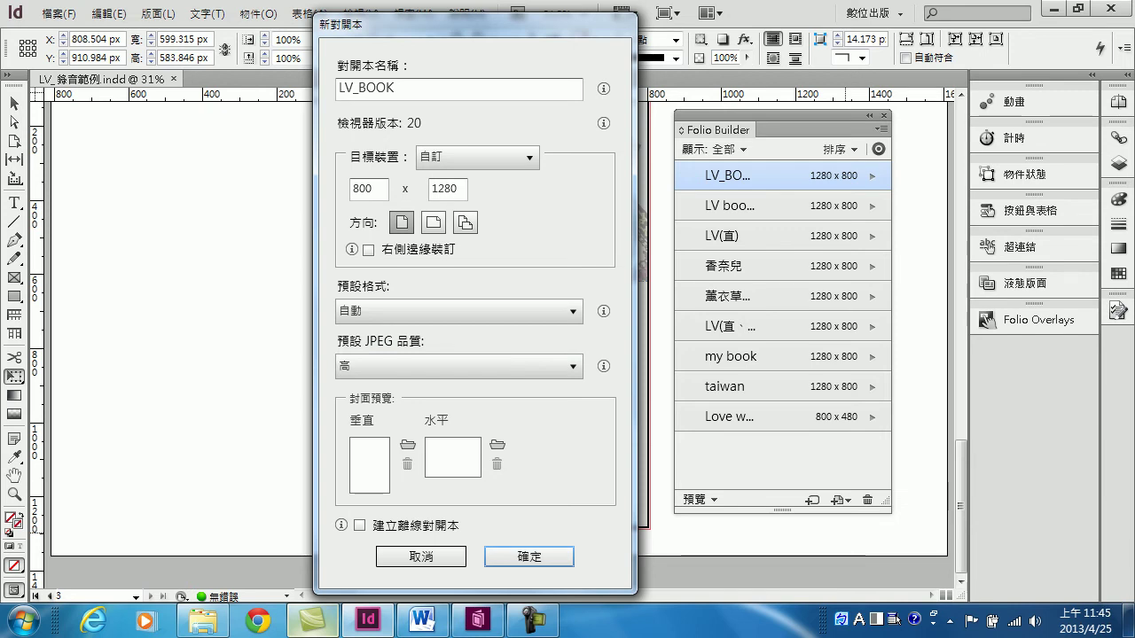
pyautogui.press('space')
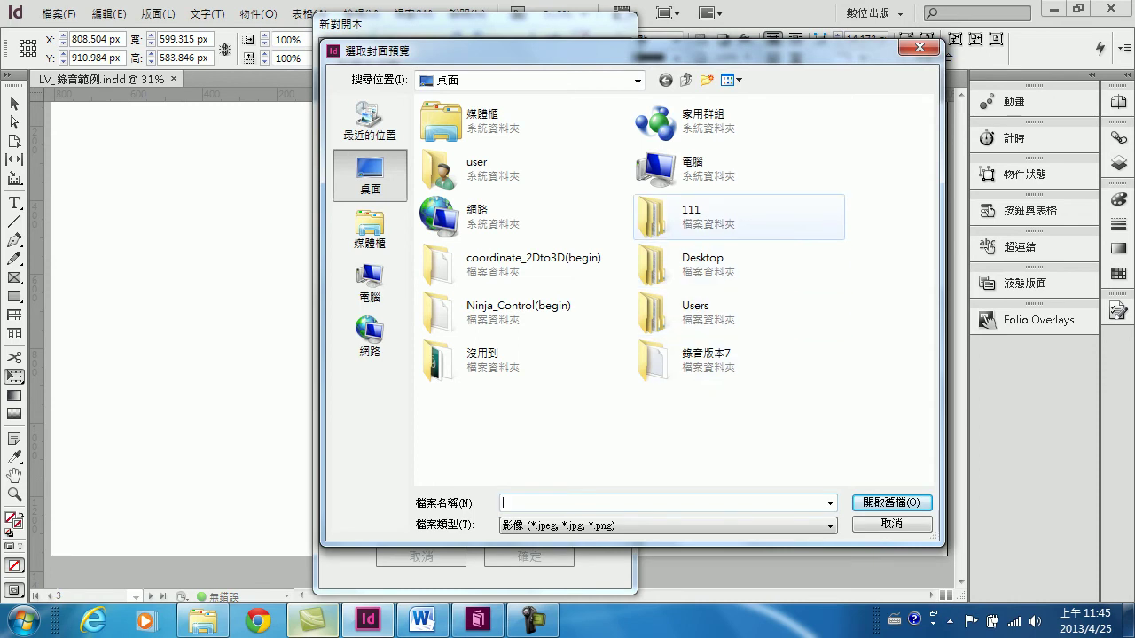
# Pick 封面_h.png from the 111 > LV folder as the vertical cover preview
pyautogui.doubleClick(673, 217)
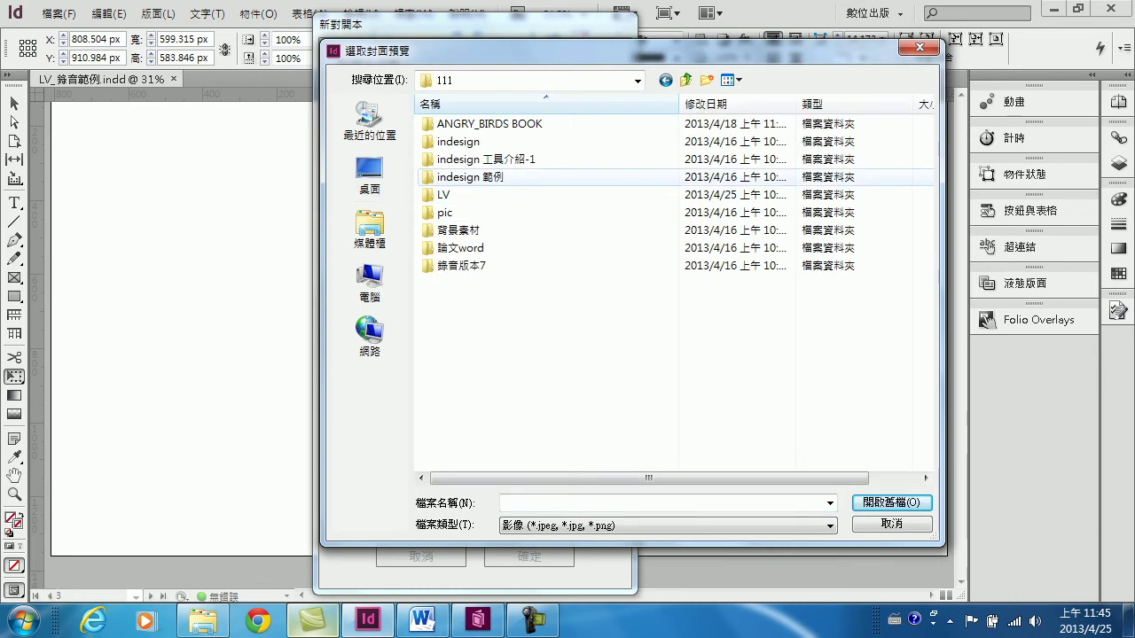
pyautogui.doubleClick(444, 194)
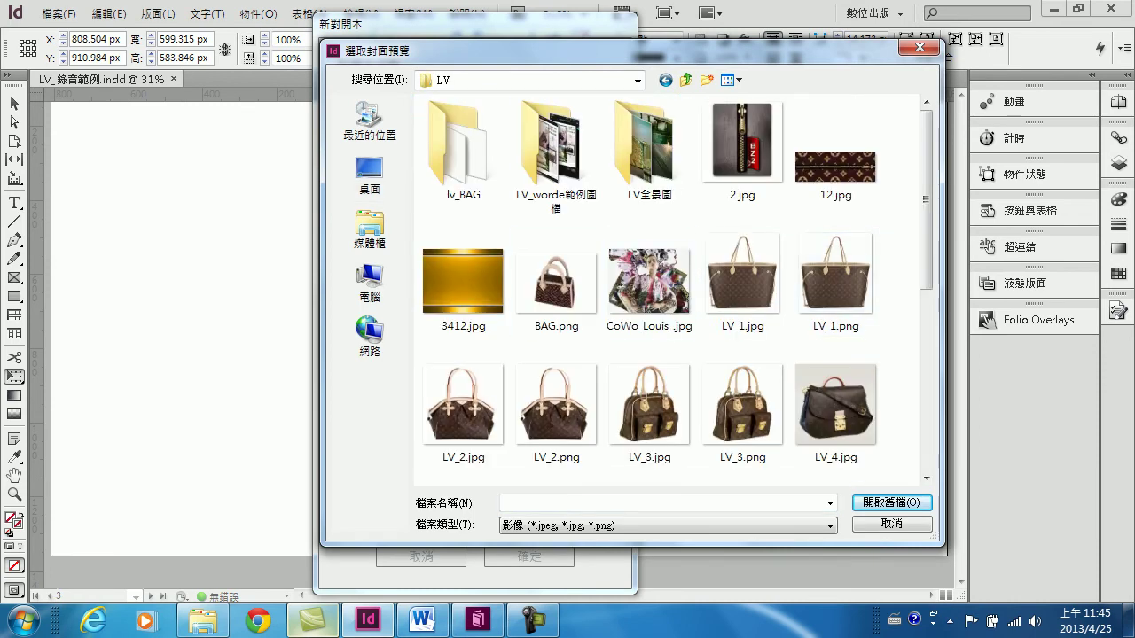
pyautogui.scroll(-5, 673, 293)
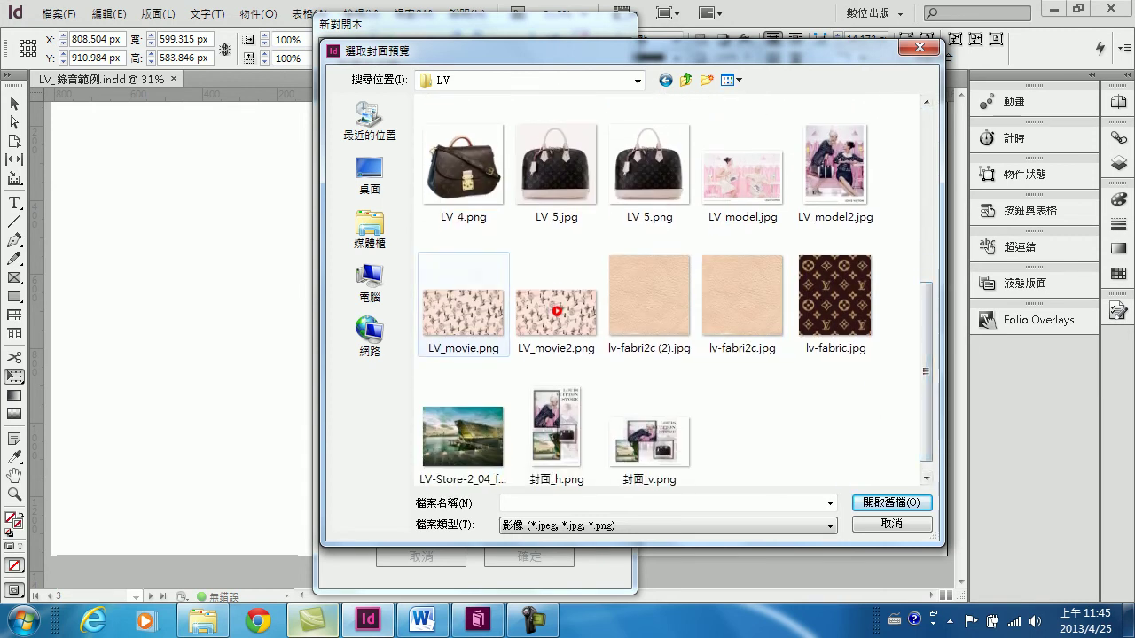
pyautogui.click(555, 432)
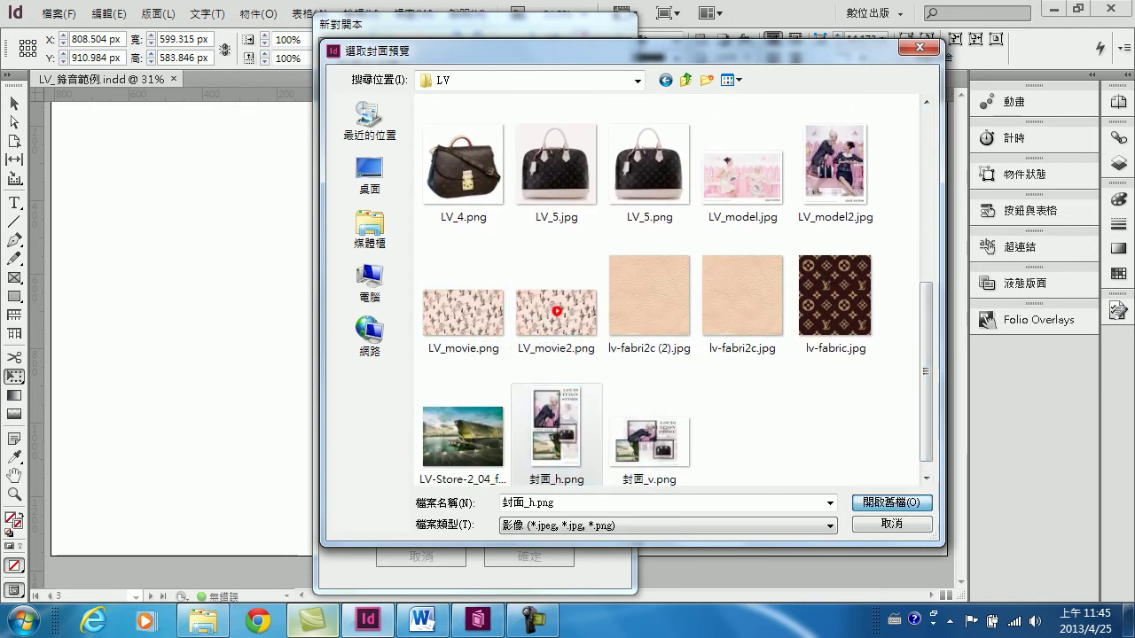
pyautogui.press('Return')
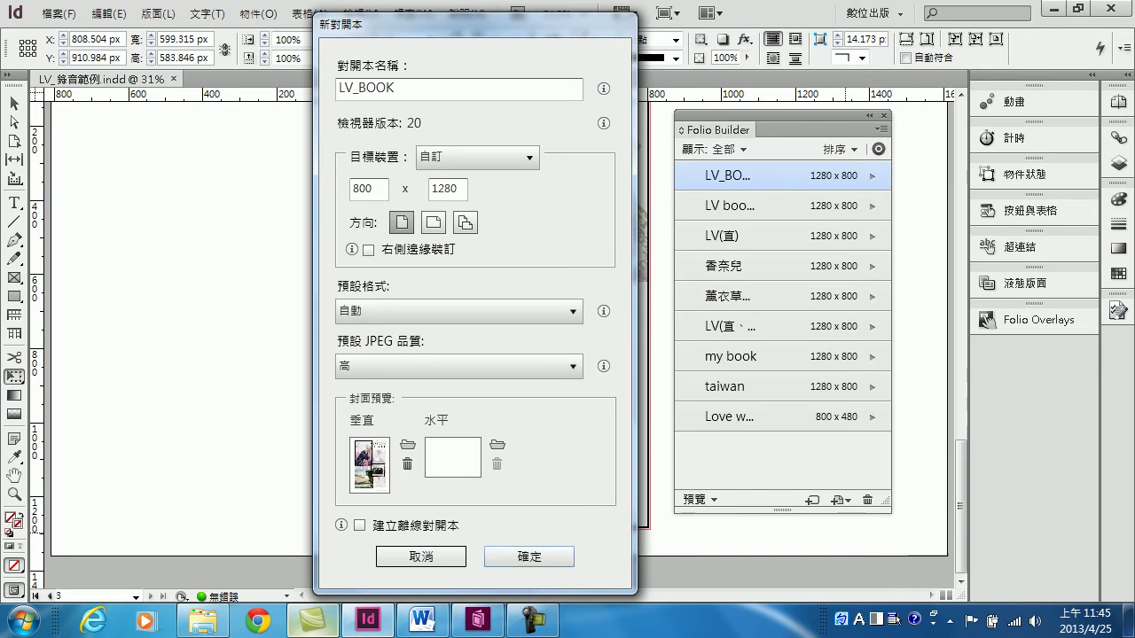
# Create the LV_BOOK folio and show its add-article options
pyautogui.press('Return')
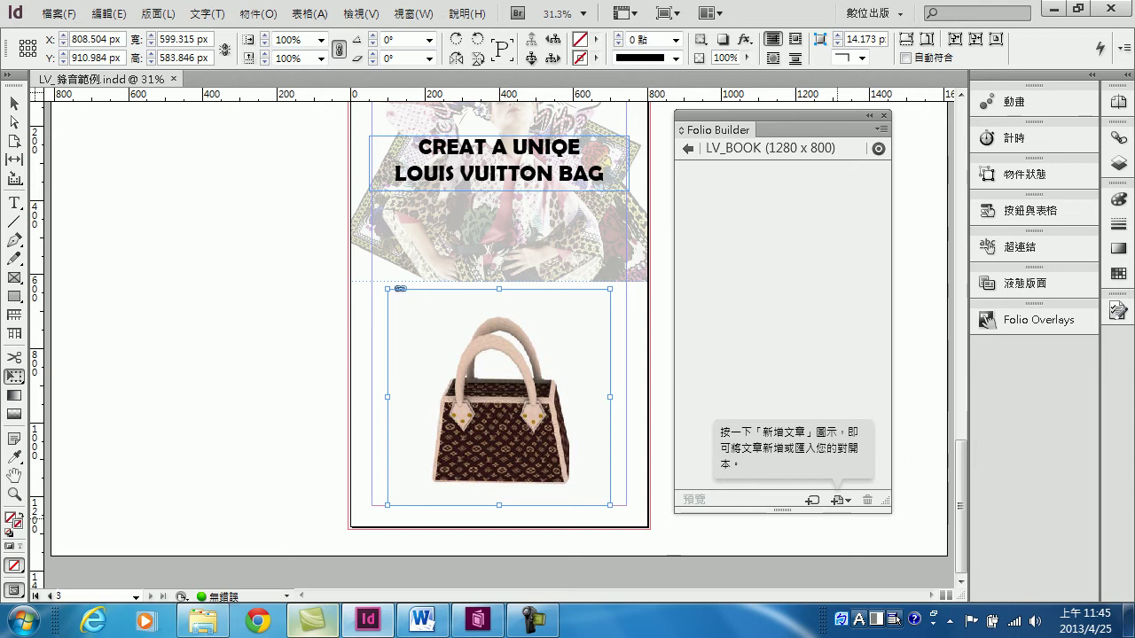
pyautogui.click(839, 500)
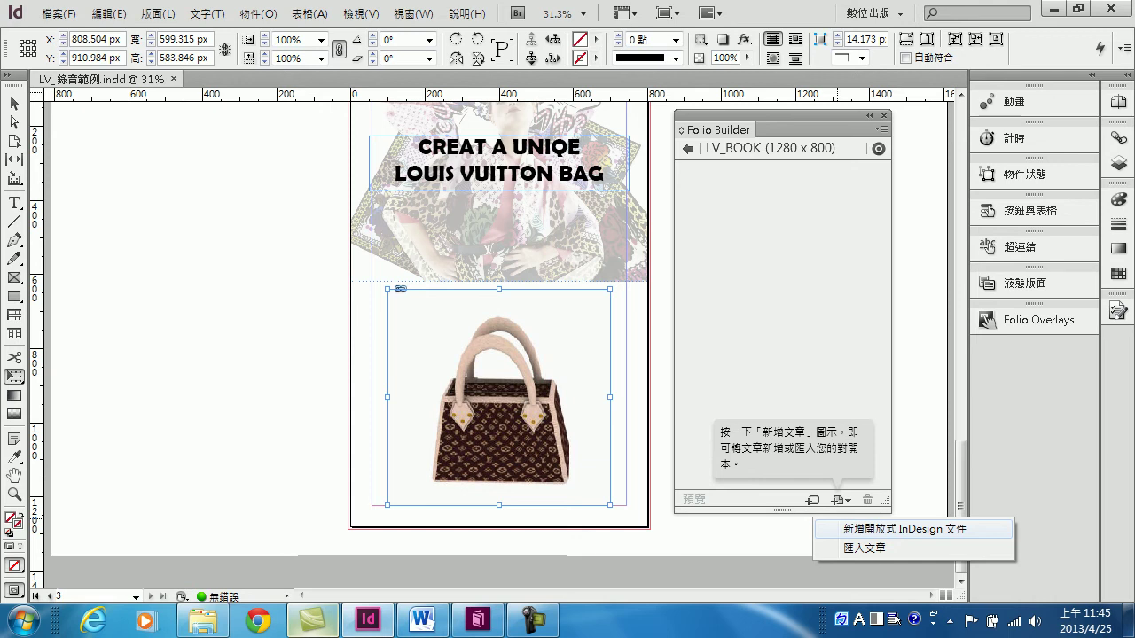
# Create a new InDesign article named LV_電子書 in the folio
pyautogui.press('Return')
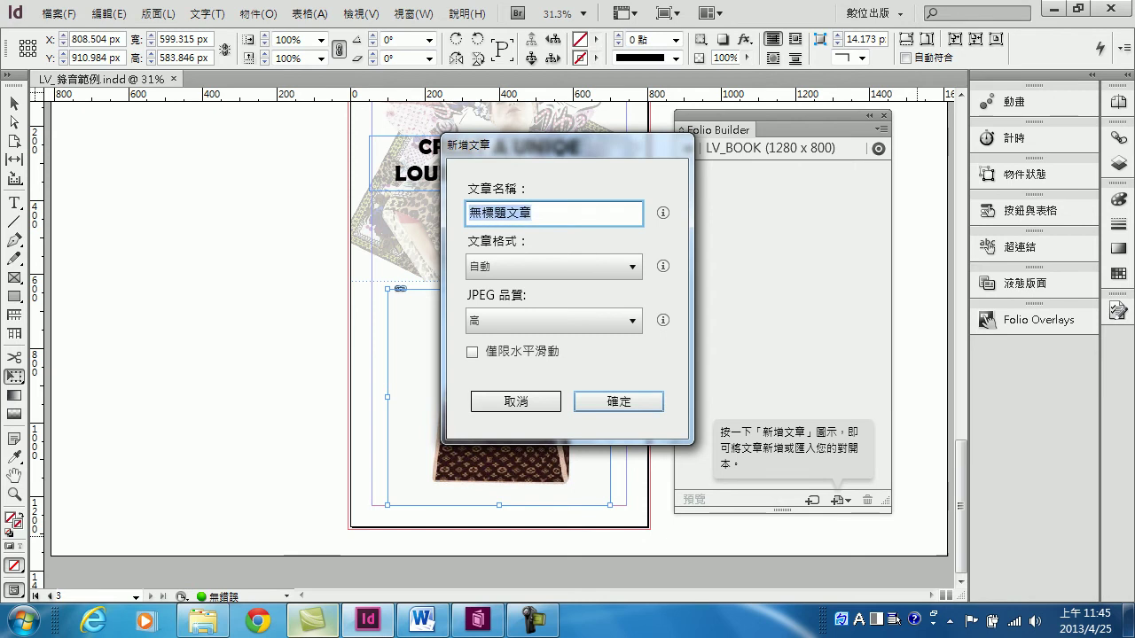
pyautogui.press('BackSpace')
pyautogui.write('L')
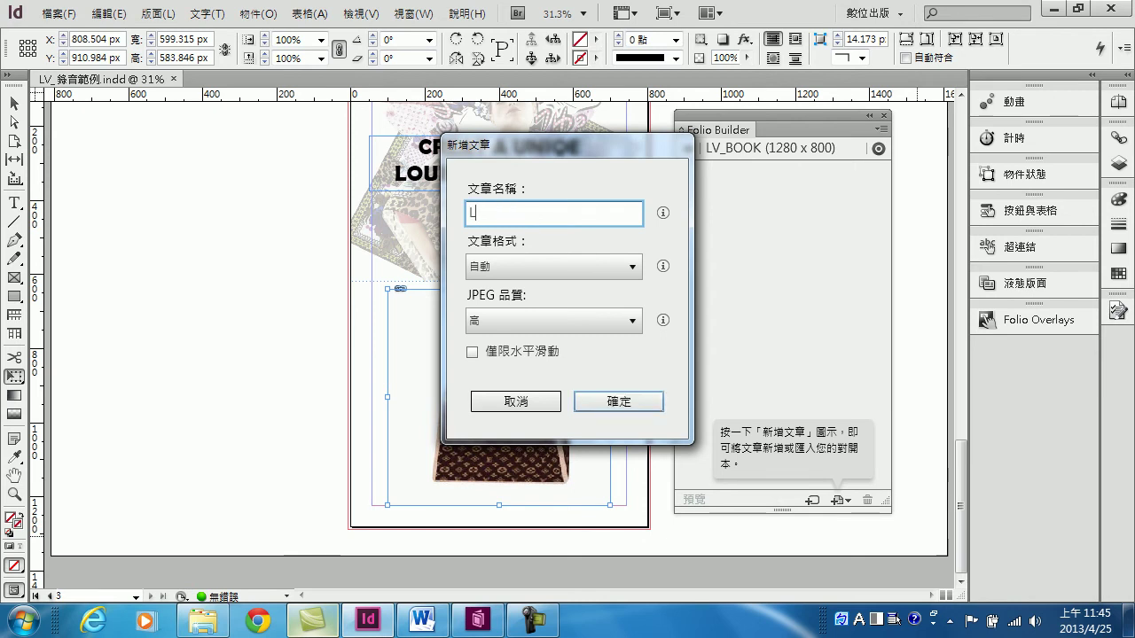
pyautogui.write('V_')
pyautogui.write('ㄌㄧㄢ電子書')
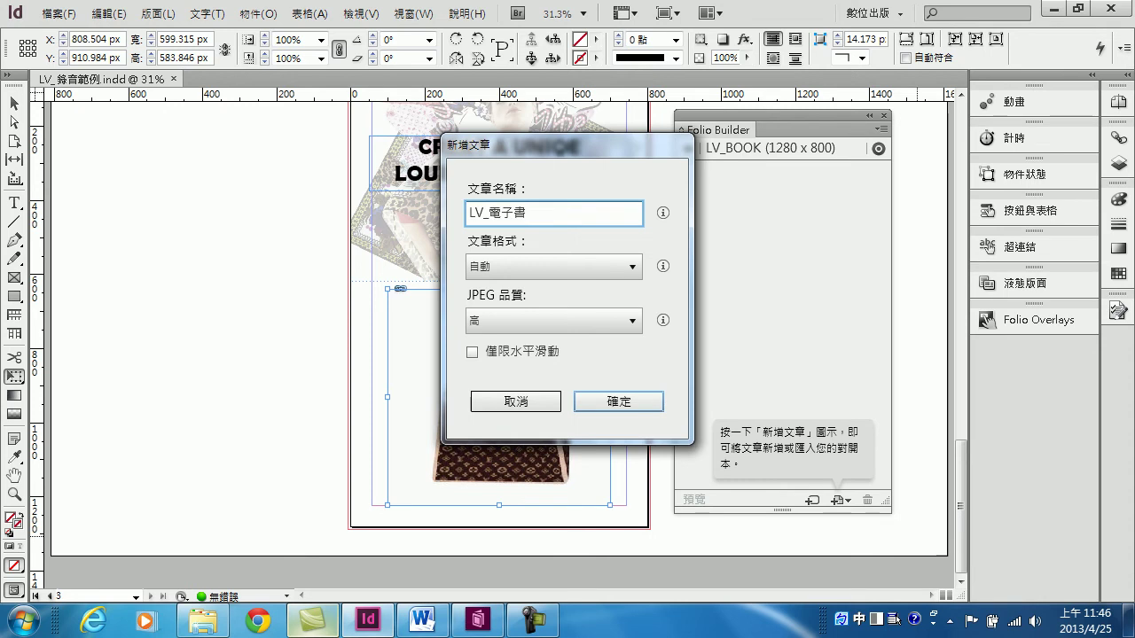
pyautogui.click(614, 401)
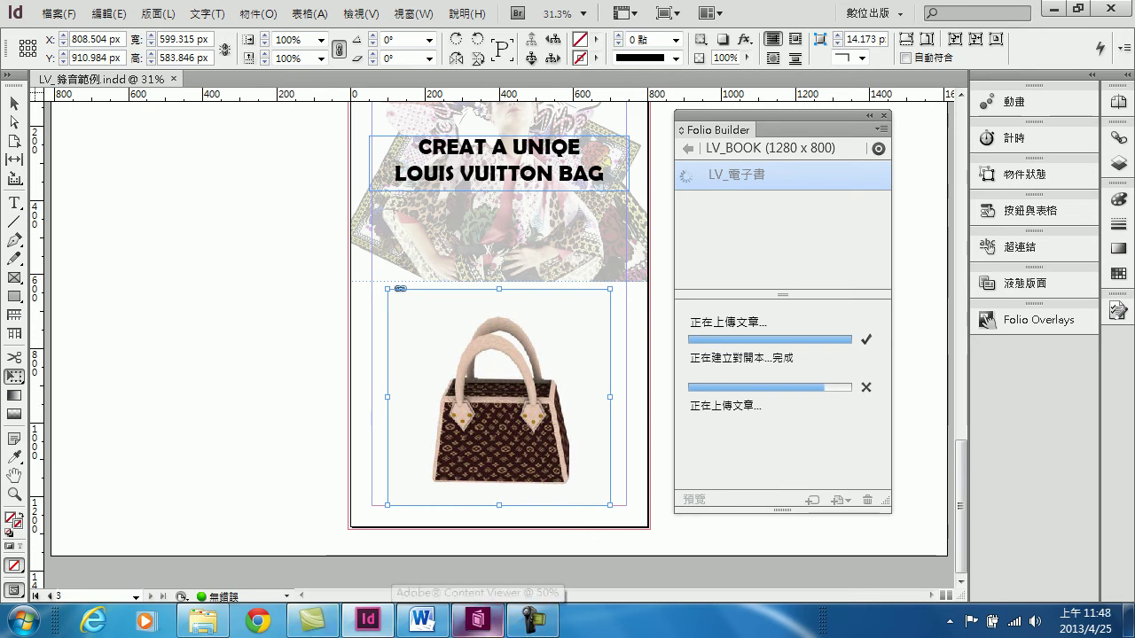
# Wait for the LV_電子書 article upload to the LV_BOOK folio to finish
pyautogui.click(531, 621)
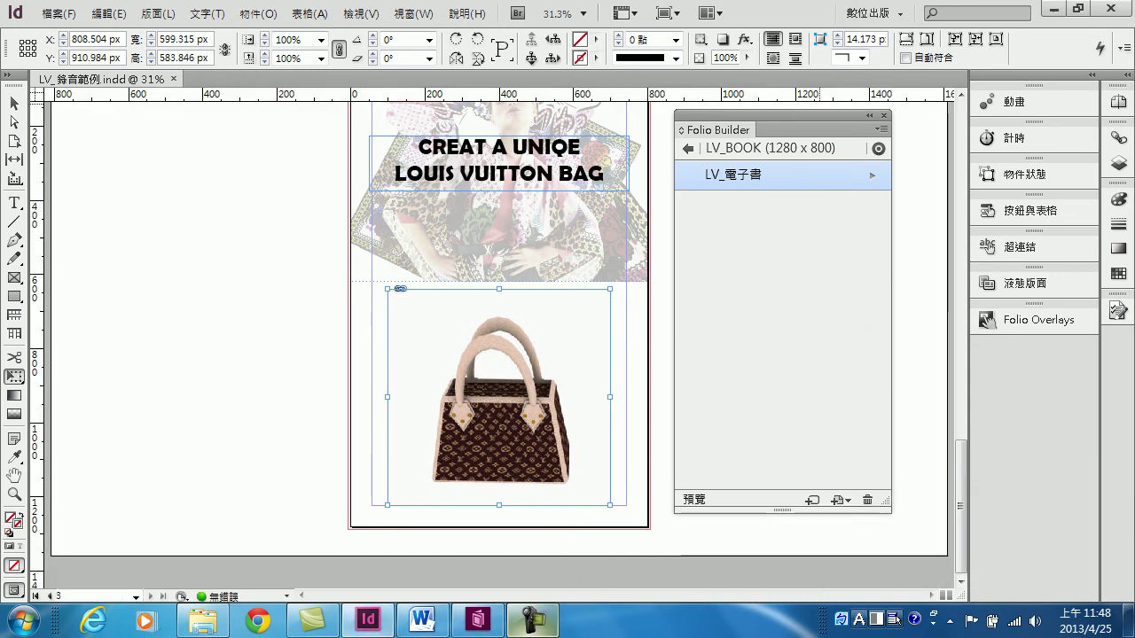
pyautogui.moveTo(695, 185)
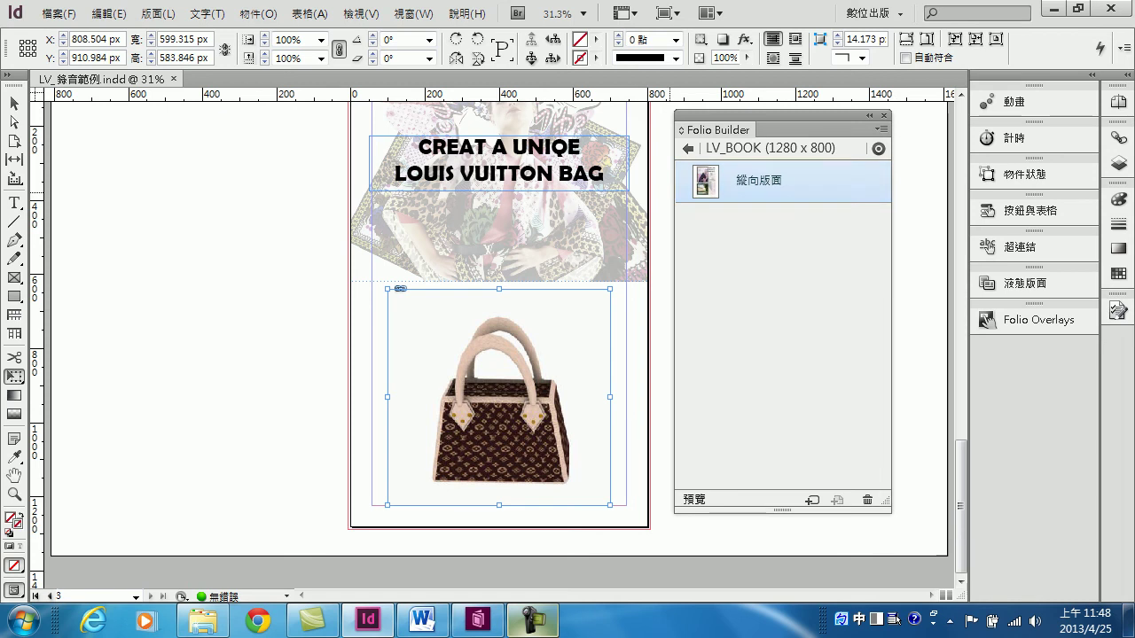
# Go back from the LV_BOOK folio contents to the full folio list
pyautogui.click(688, 149)
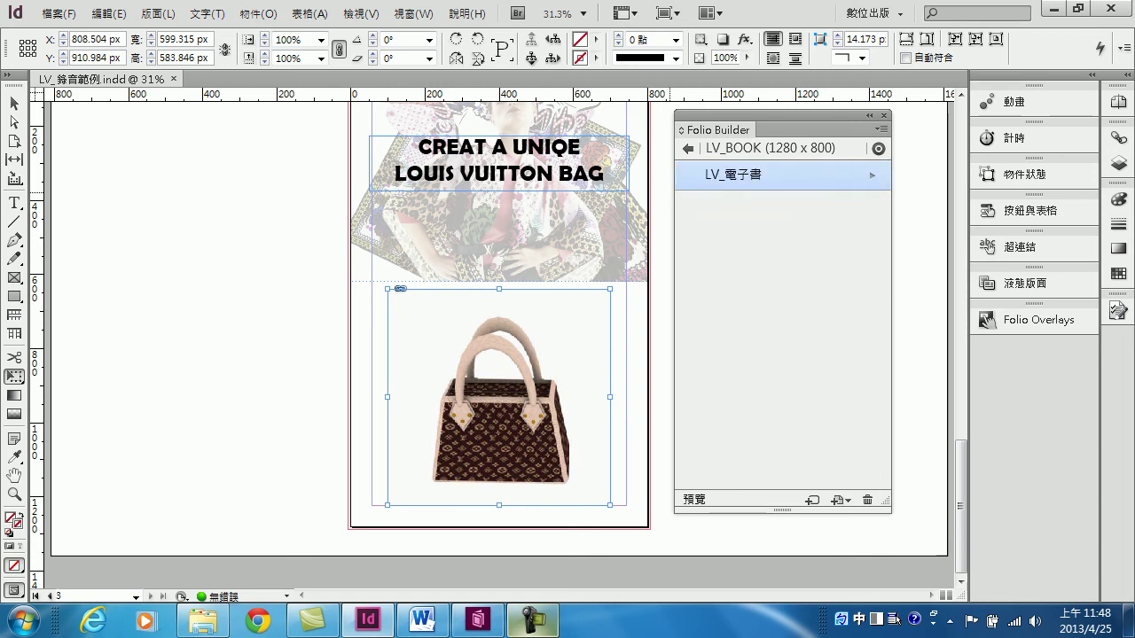
pyautogui.moveTo(709, 177)
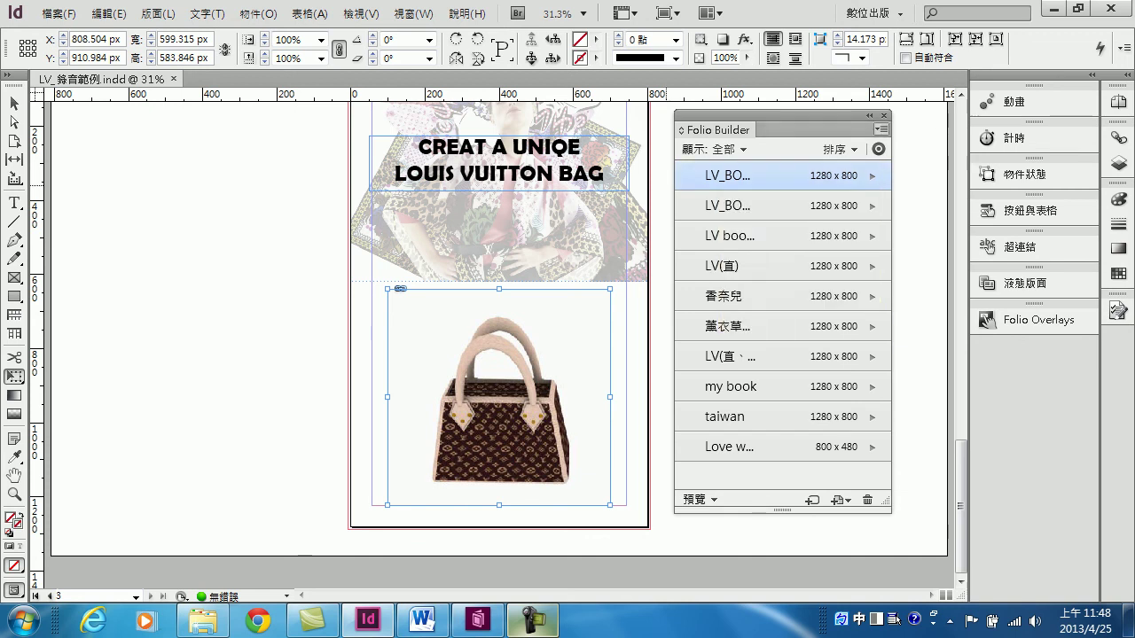
# Set the LV_BOOK folio's Publication Name to LV_Book in Folio Properties
pyautogui.click(881, 130)
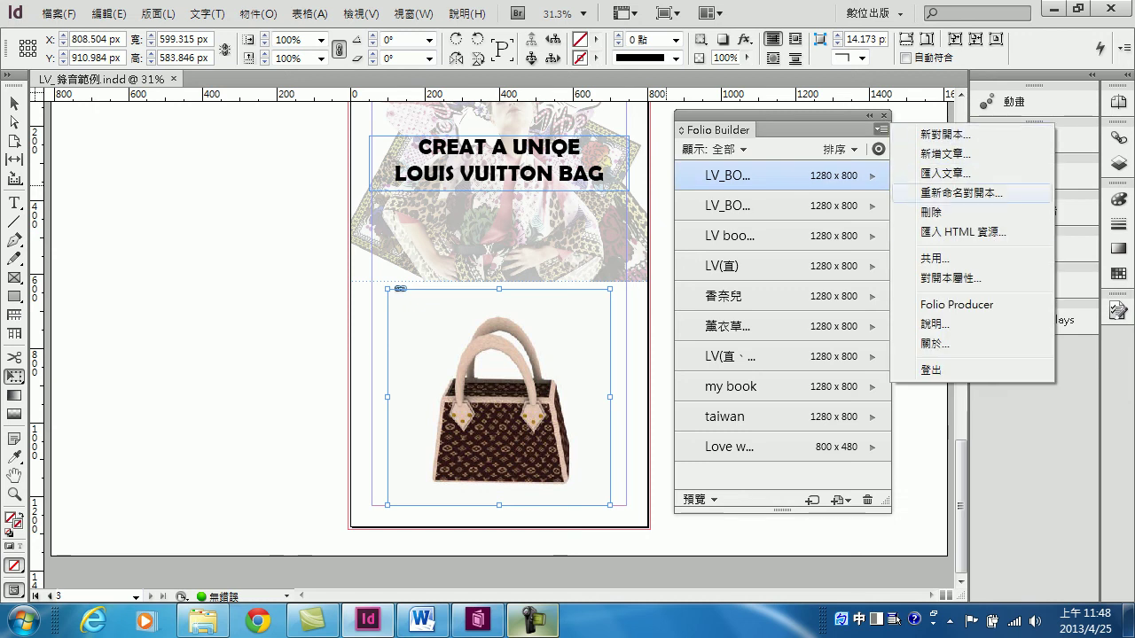
pyautogui.click(950, 278)
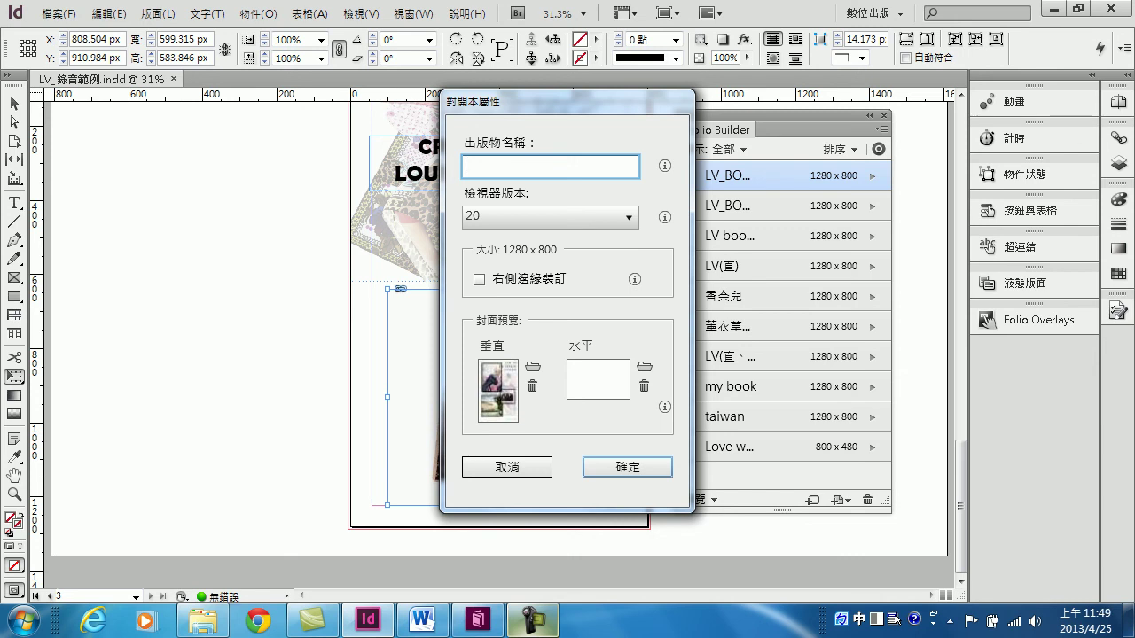
pyautogui.write('L')
pyautogui.write('V_')
pyautogui.write('B')
pyautogui.write('o')
pyautogui.press('BackSpace')
pyautogui.press('shift')
pyautogui.write('ook')
pyautogui.moveTo(531, 101); pyautogui.dragTo(376, 110)
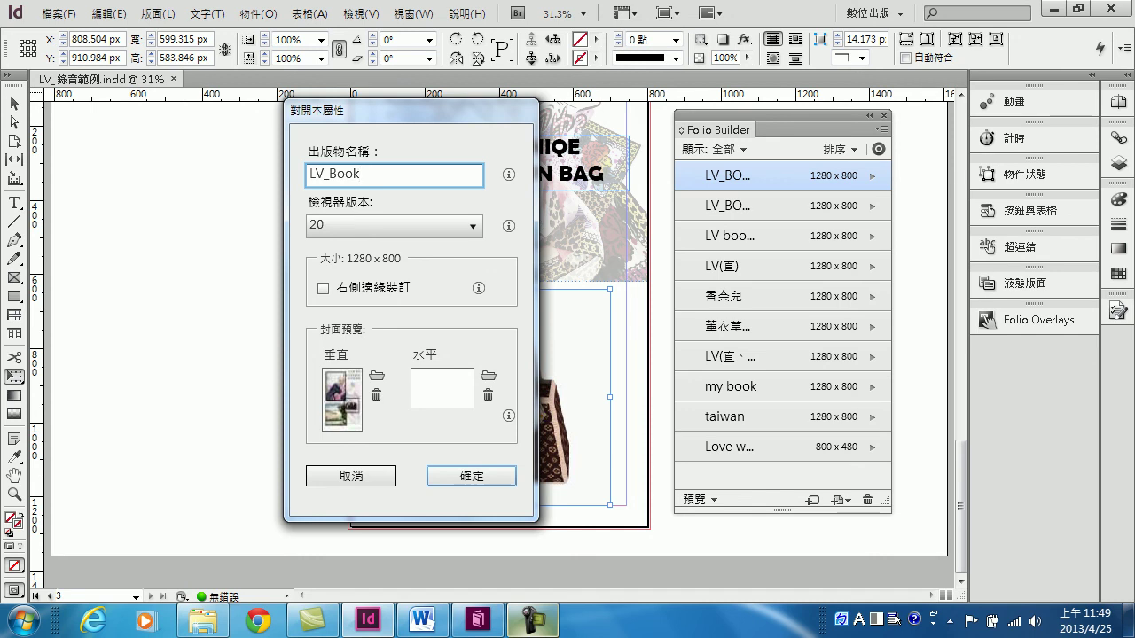
pyautogui.press('Return')
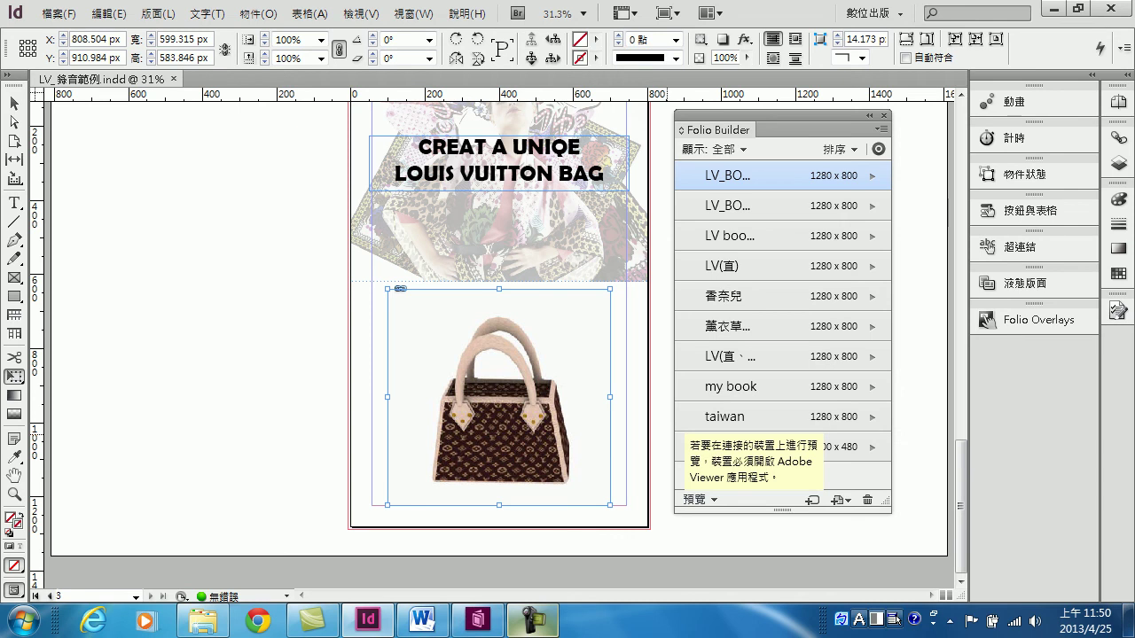
# Switch to the Word guide 08-folio builder.doc at its Adobe Content Viewer download page
pyautogui.moveTo(422, 620)
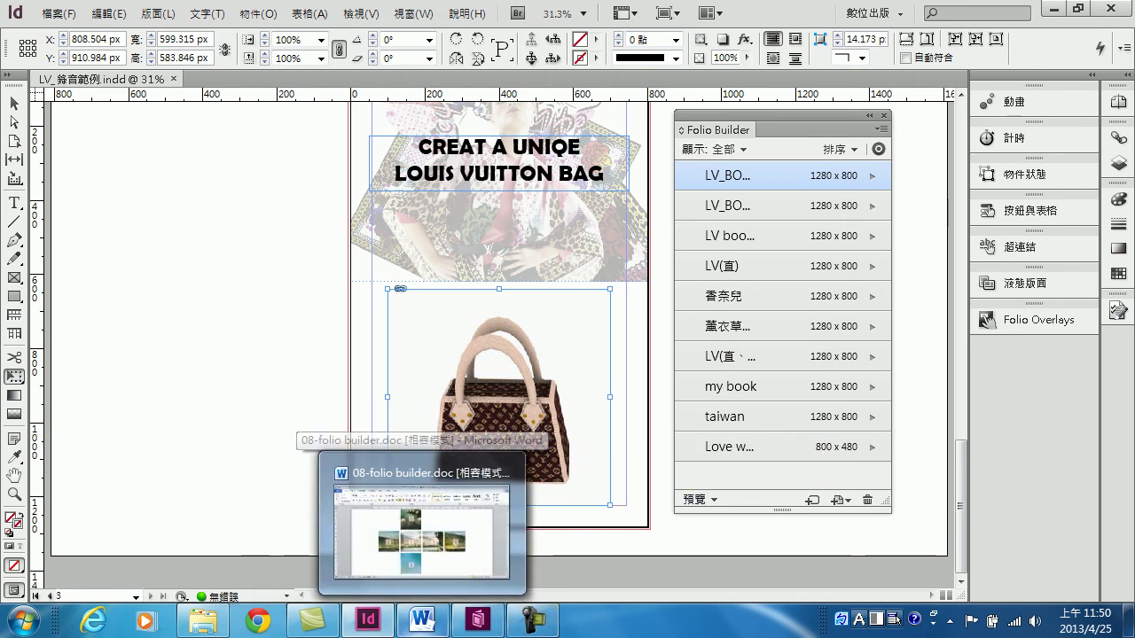
pyautogui.moveTo(479, 620)
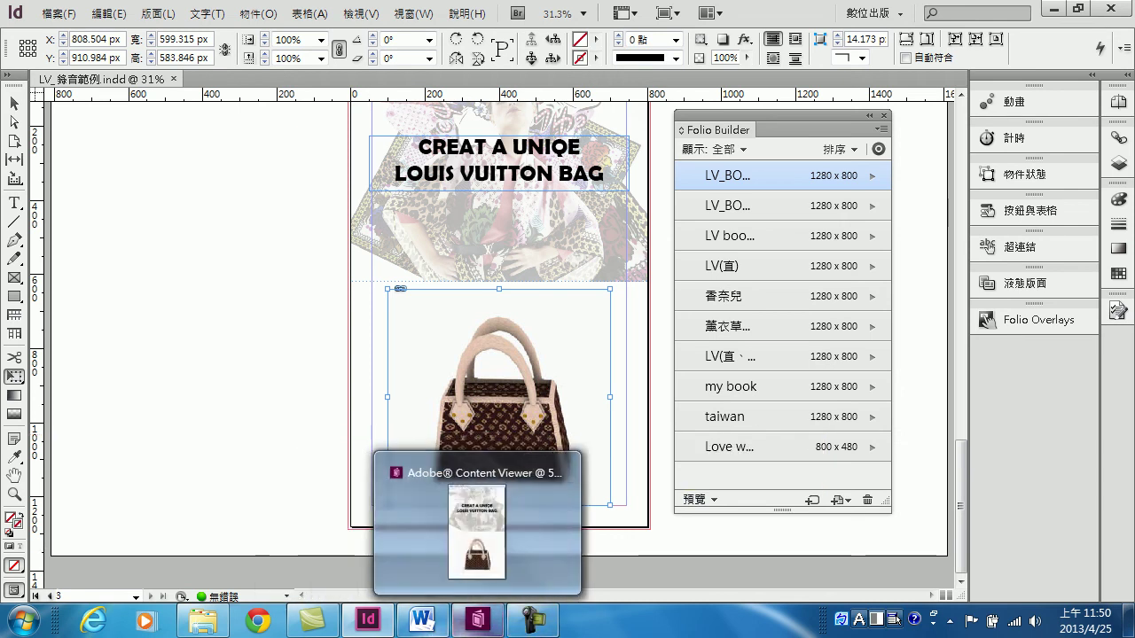
pyautogui.click(422, 621)
pyautogui.moveTo(1126, 253); pyautogui.dragTo(1126, 511)
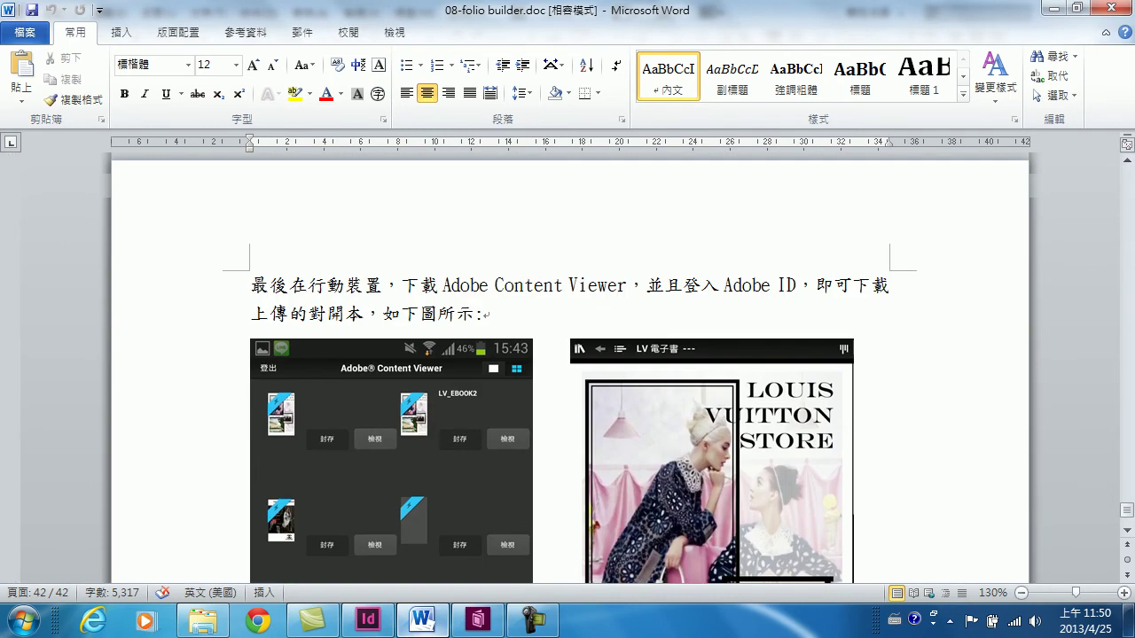
pyautogui.scroll(-2, 567, 368)
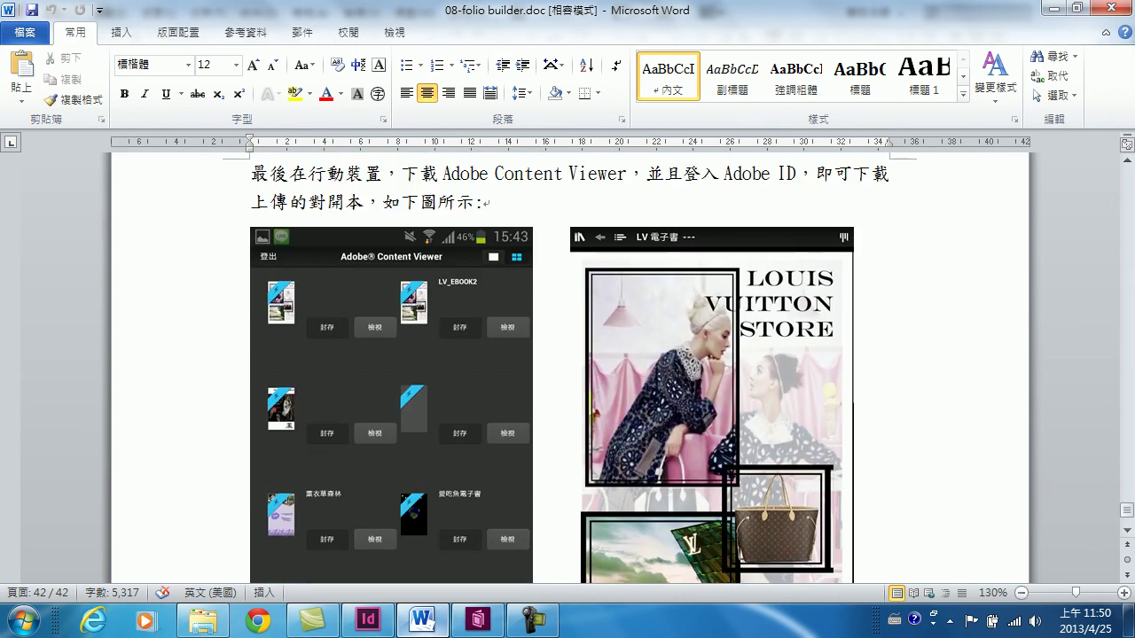
pyautogui.moveTo(443, 174); pyautogui.dragTo(626, 173)
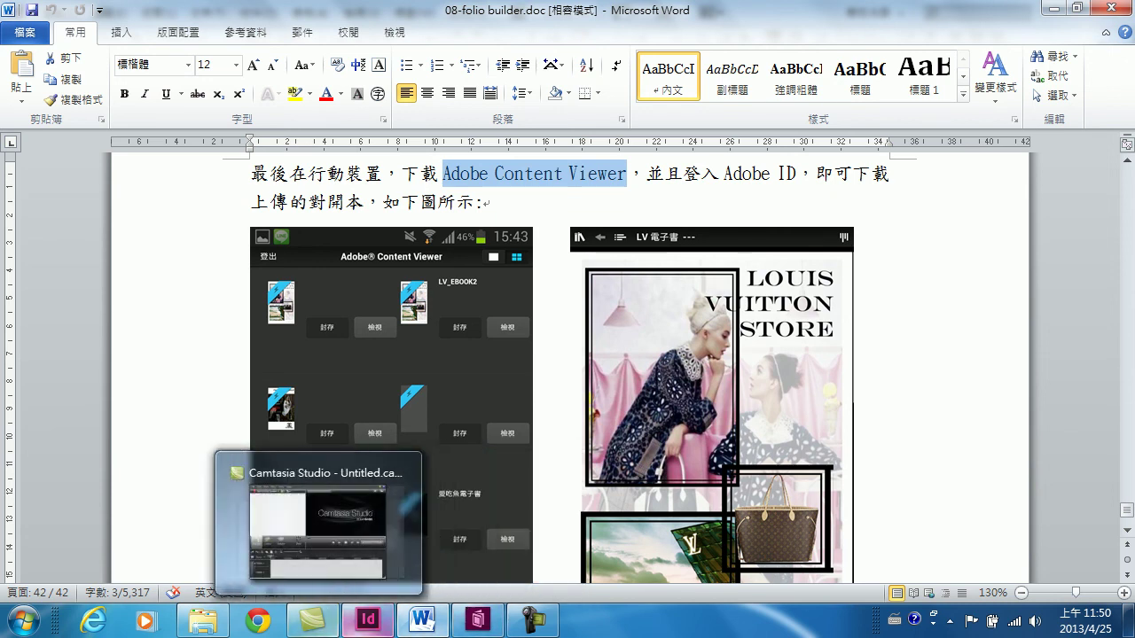
pyautogui.click(367, 621)
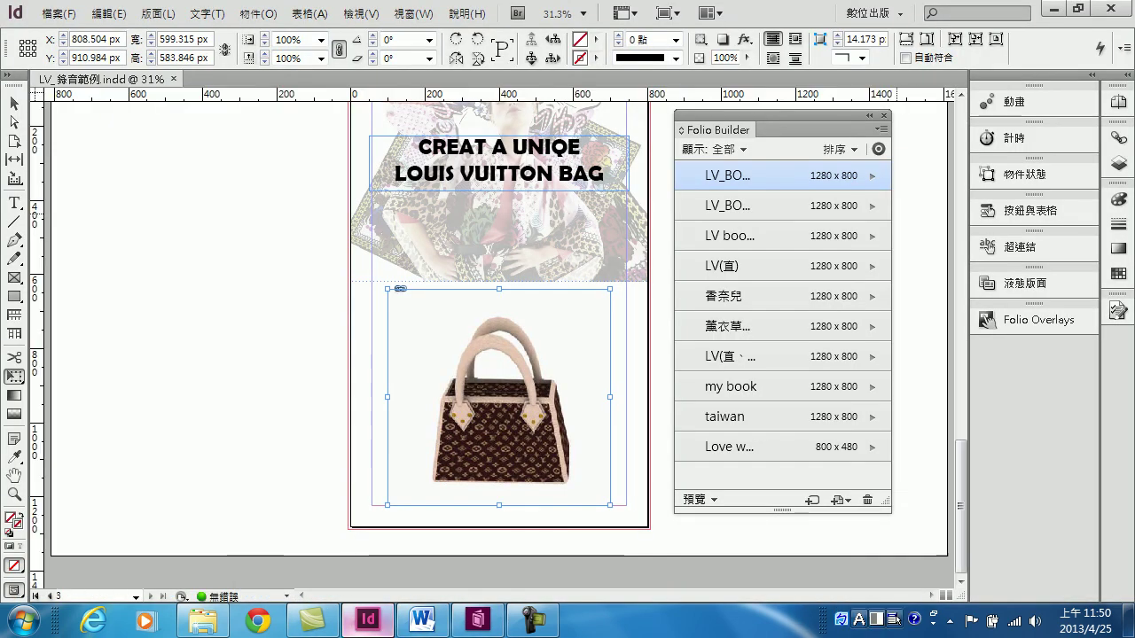
pyautogui.click(1052, 8)
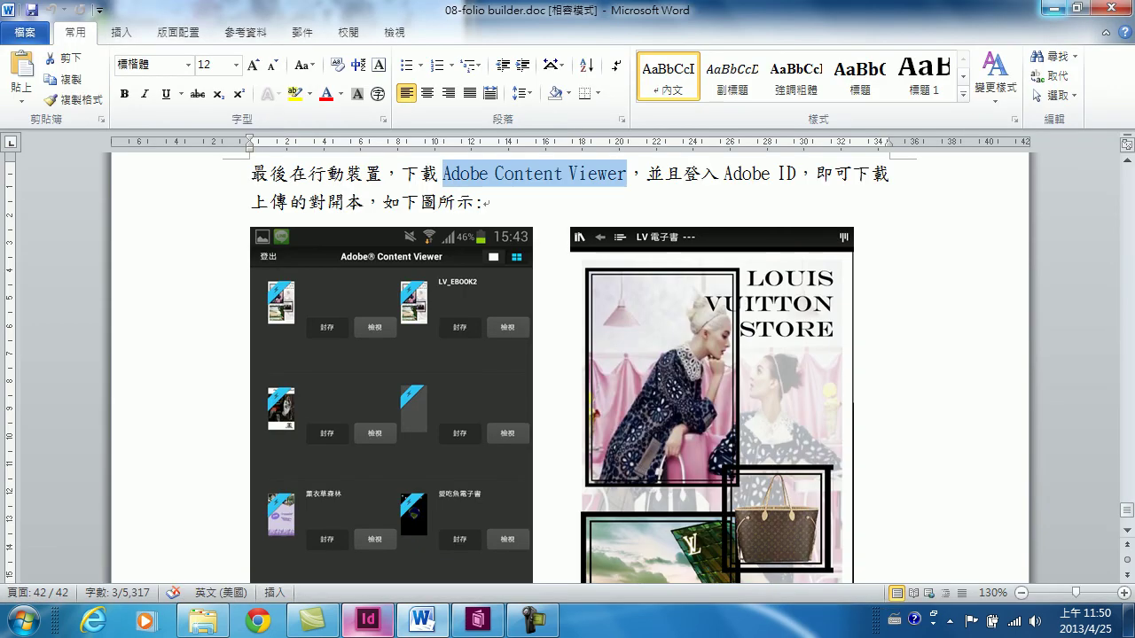
pyautogui.scroll(-1, 567, 368)
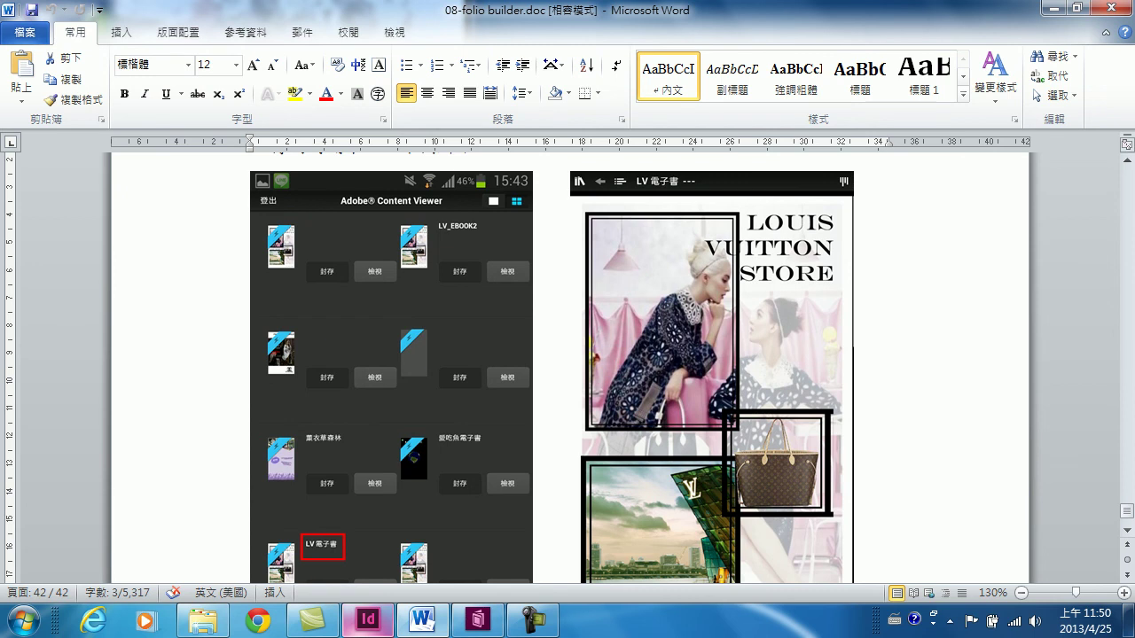
pyautogui.scroll(-1, 568, 368)
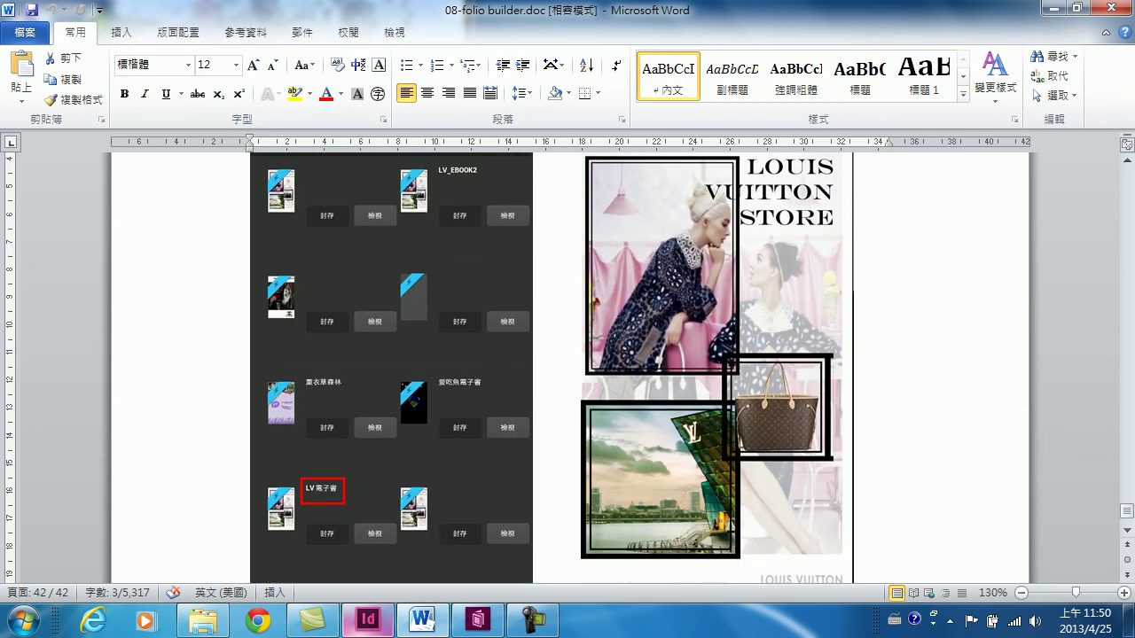
pyautogui.scroll(-3, 567, 368)
pyautogui.scroll(4, 567, 368)
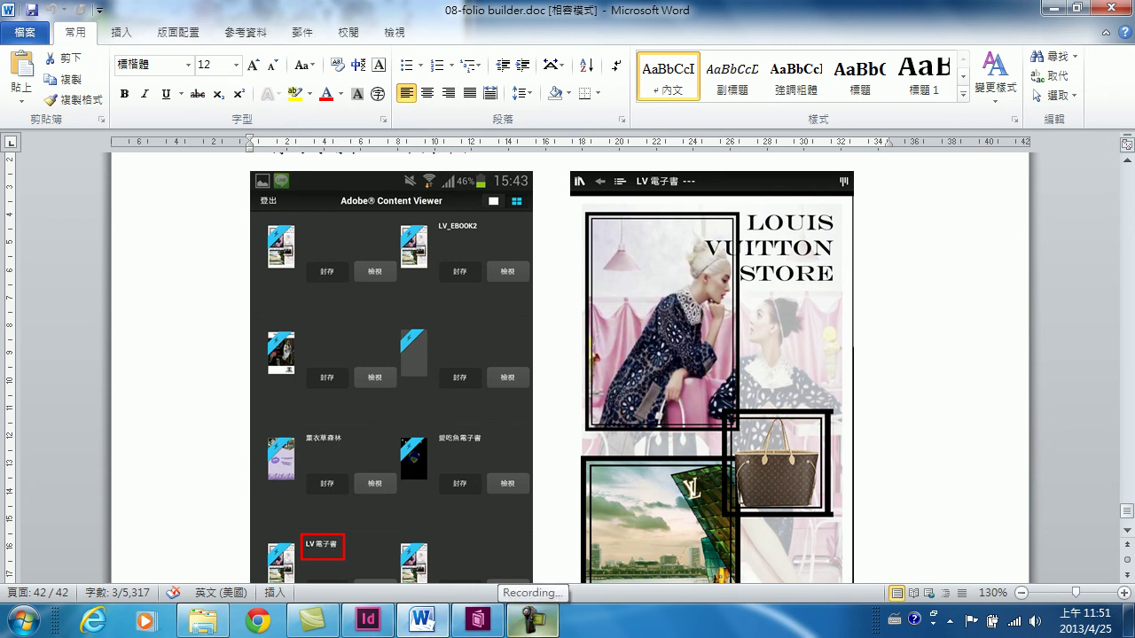
pyautogui.click(532, 618)
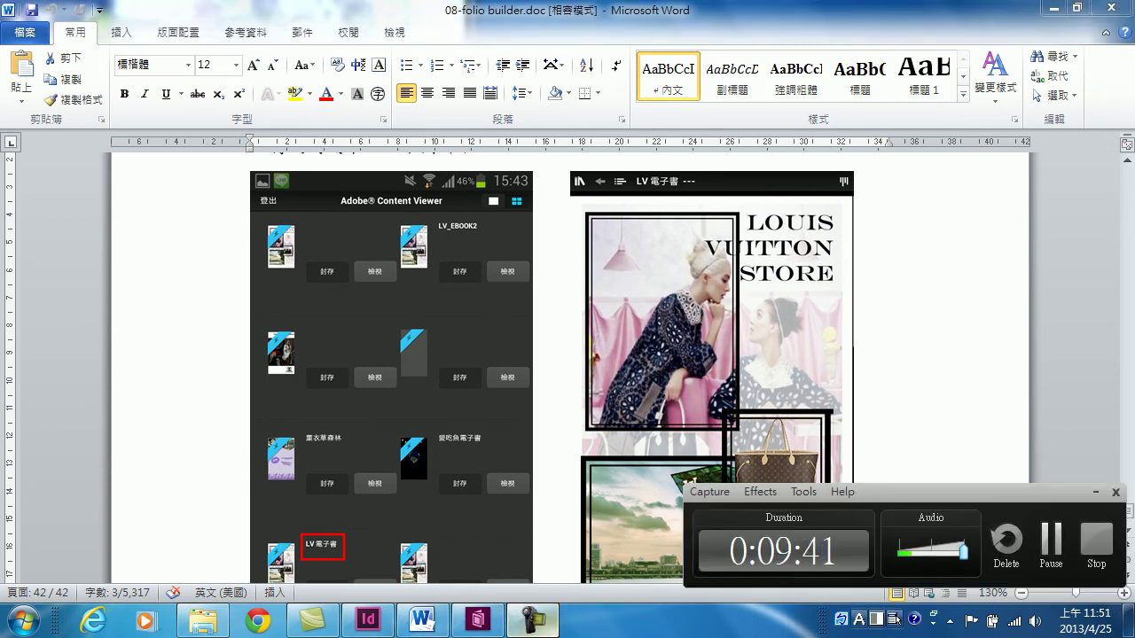